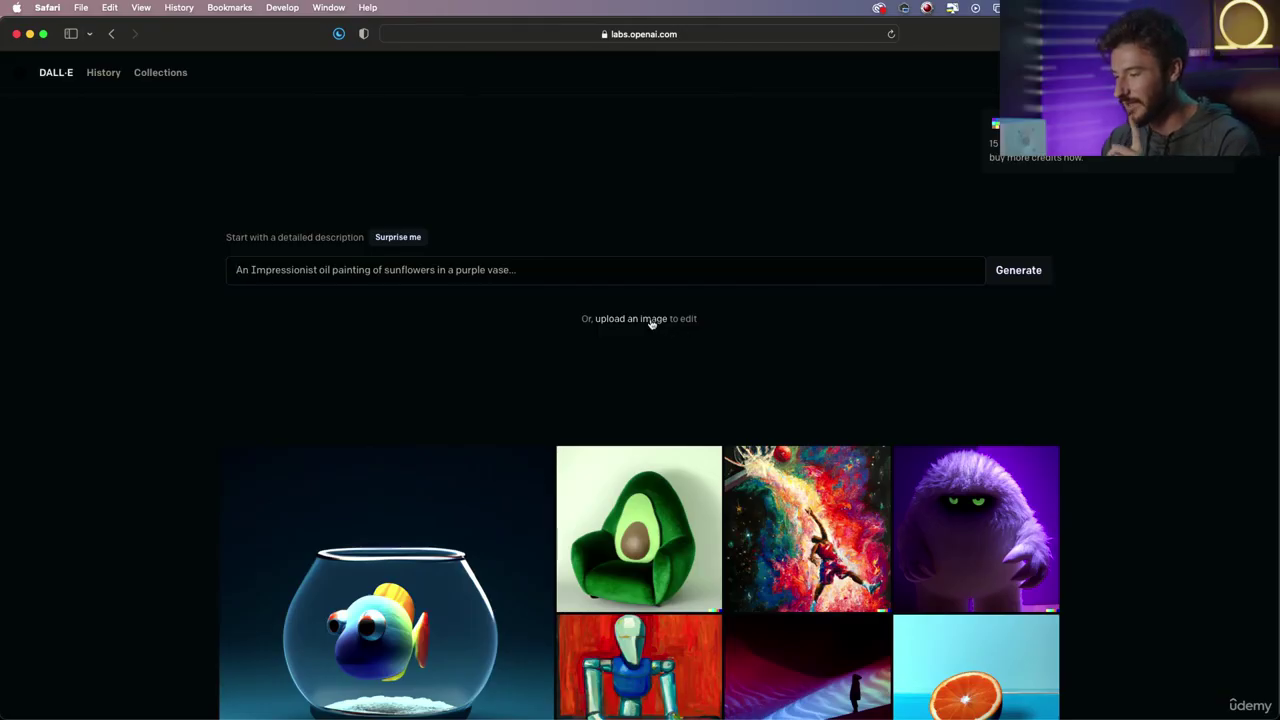
# - Upload the vintage car-in-colorful-smoke photo at full size, skipping the crop
pyautogui.click(651, 320)
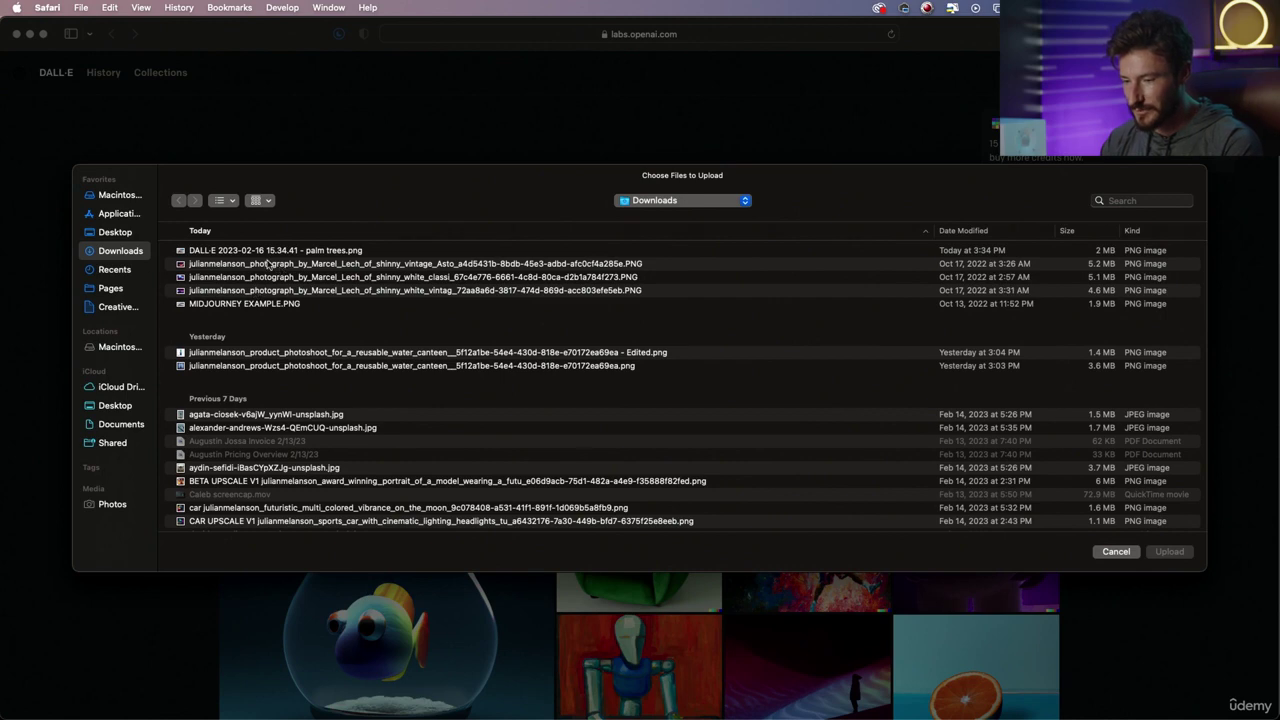
pyautogui.click(265, 263)
pyautogui.press('space')
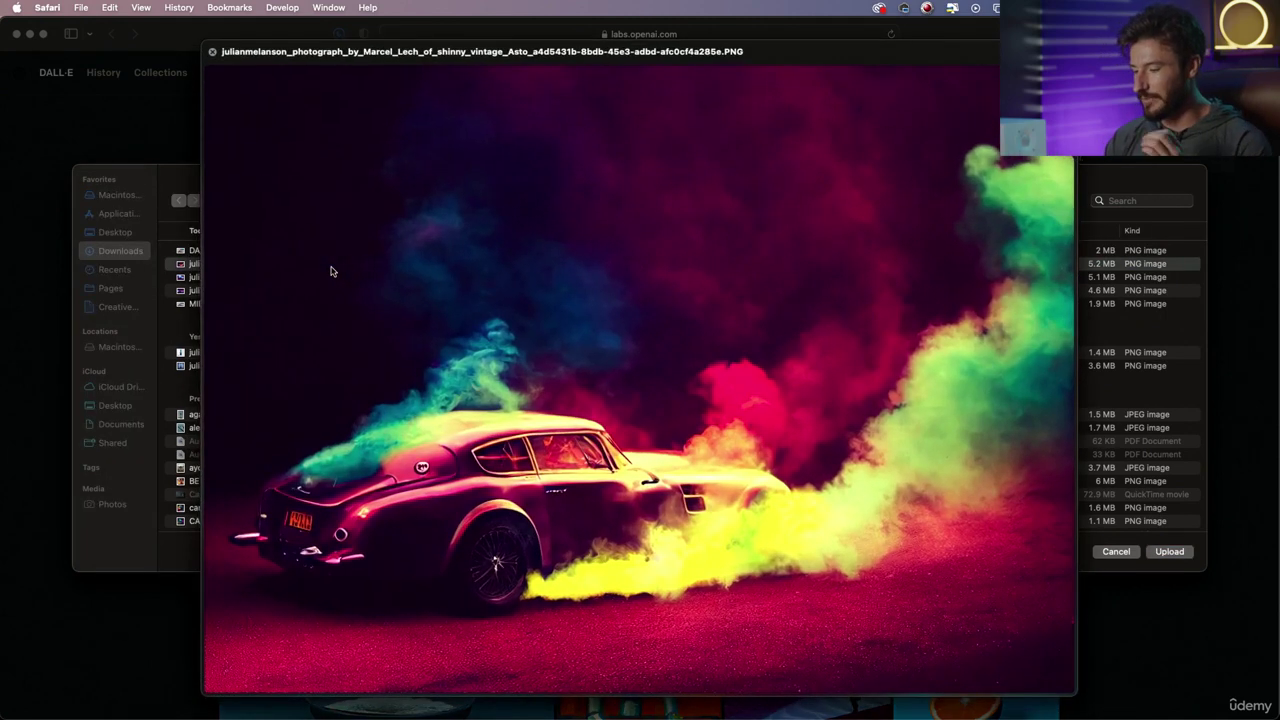
pyautogui.press('Down')
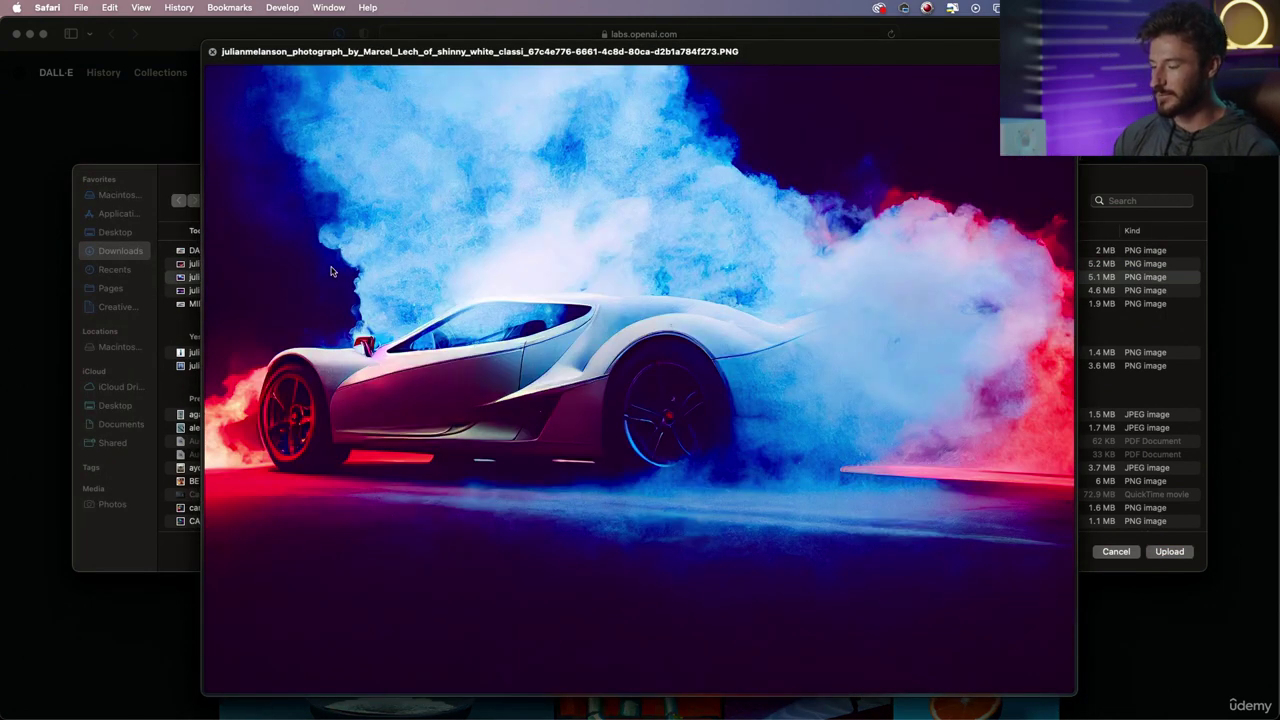
pyautogui.press('Down')
pyautogui.press('space')
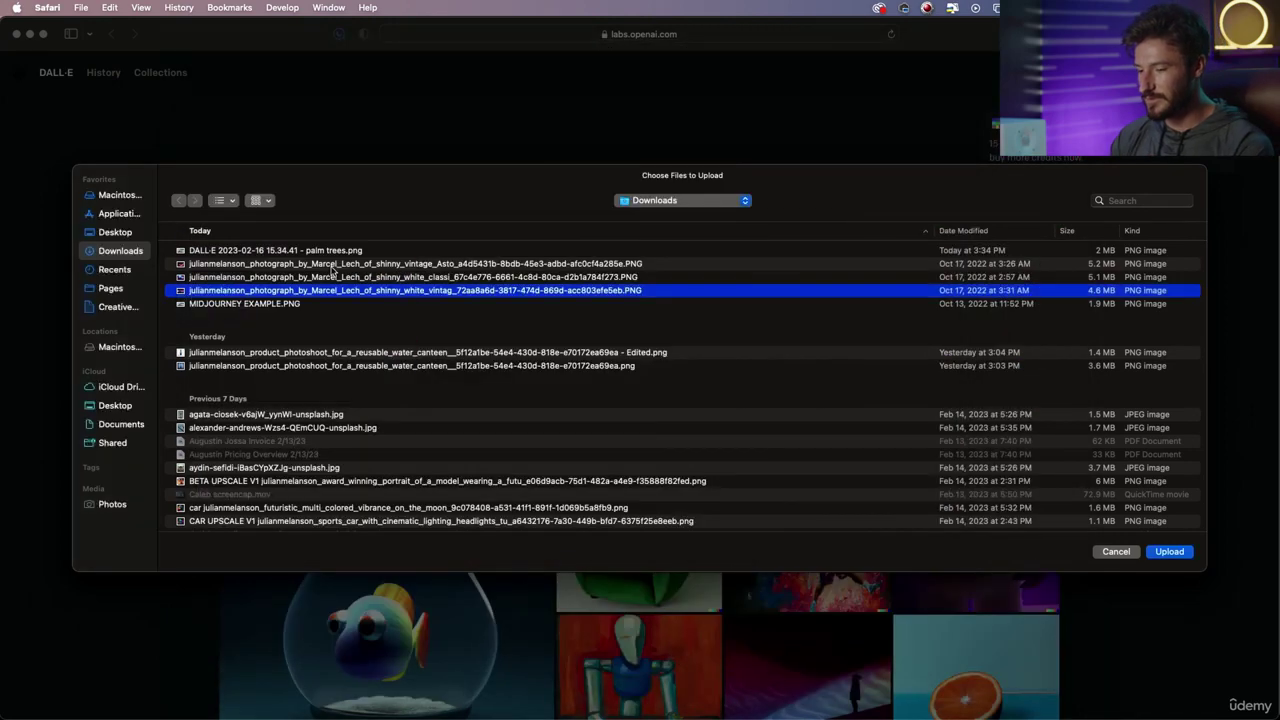
pyautogui.press('Up')
pyautogui.press('Up')
pyautogui.press('Return')
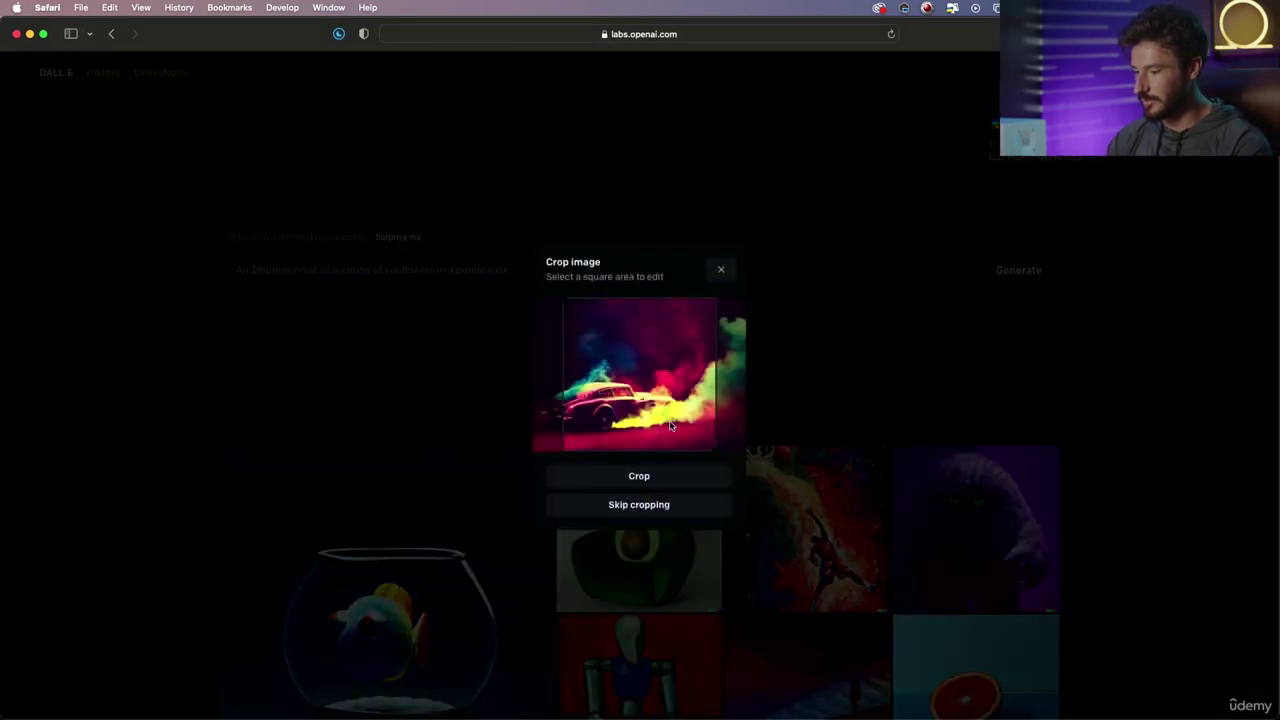
pyautogui.click(645, 505)
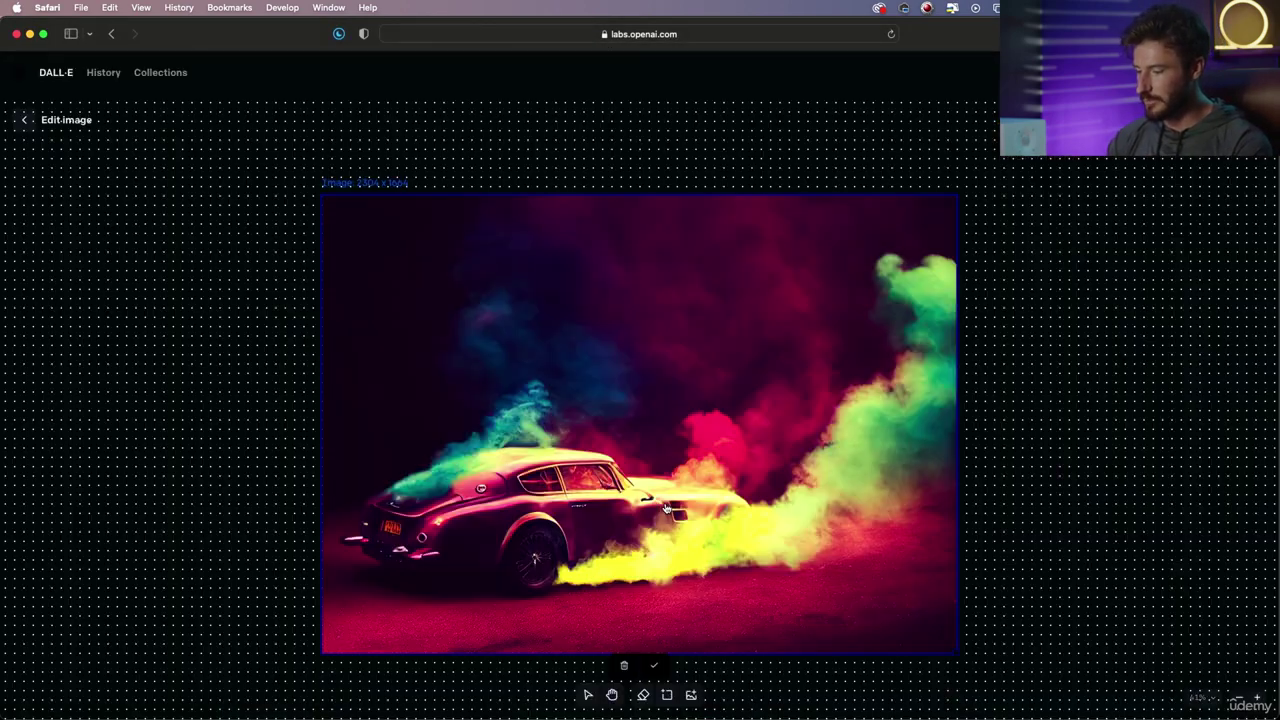
# - Place the smoke car photo, then add the white sports car photo to its left, leaving a gap
pyautogui.click(656, 675)
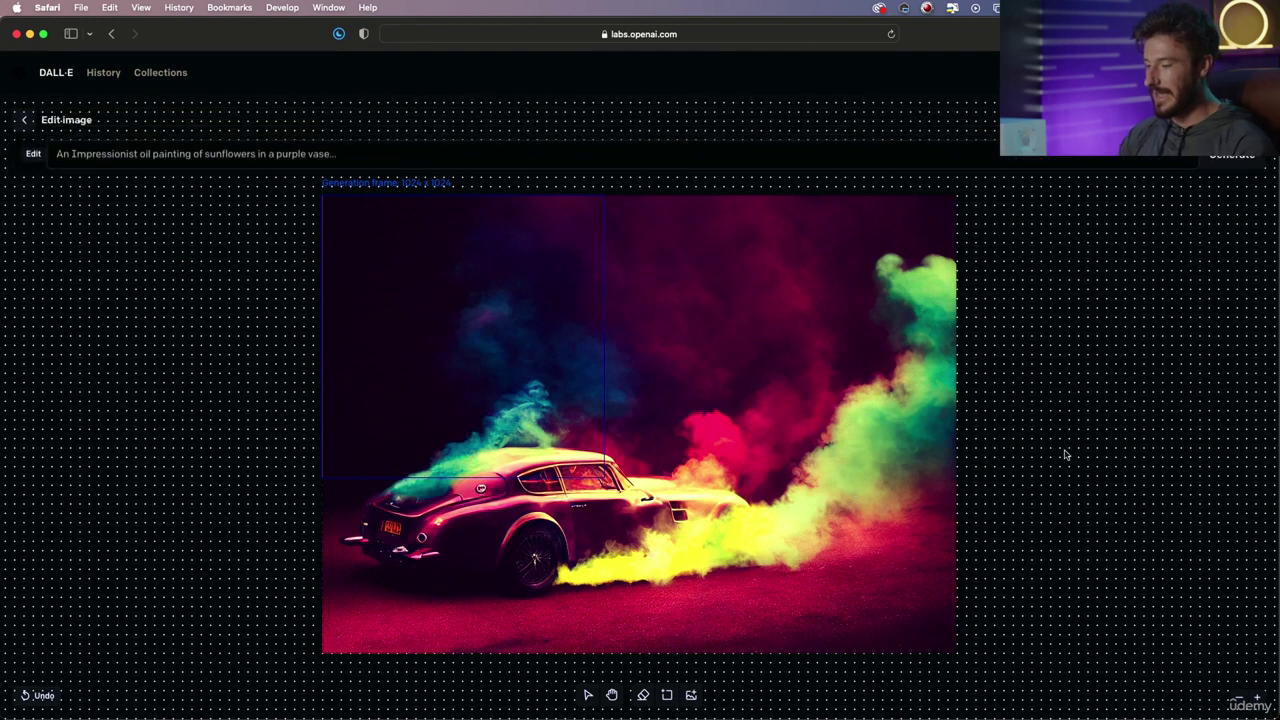
pyautogui.click(692, 695)
pyautogui.doubleClick(285, 277)
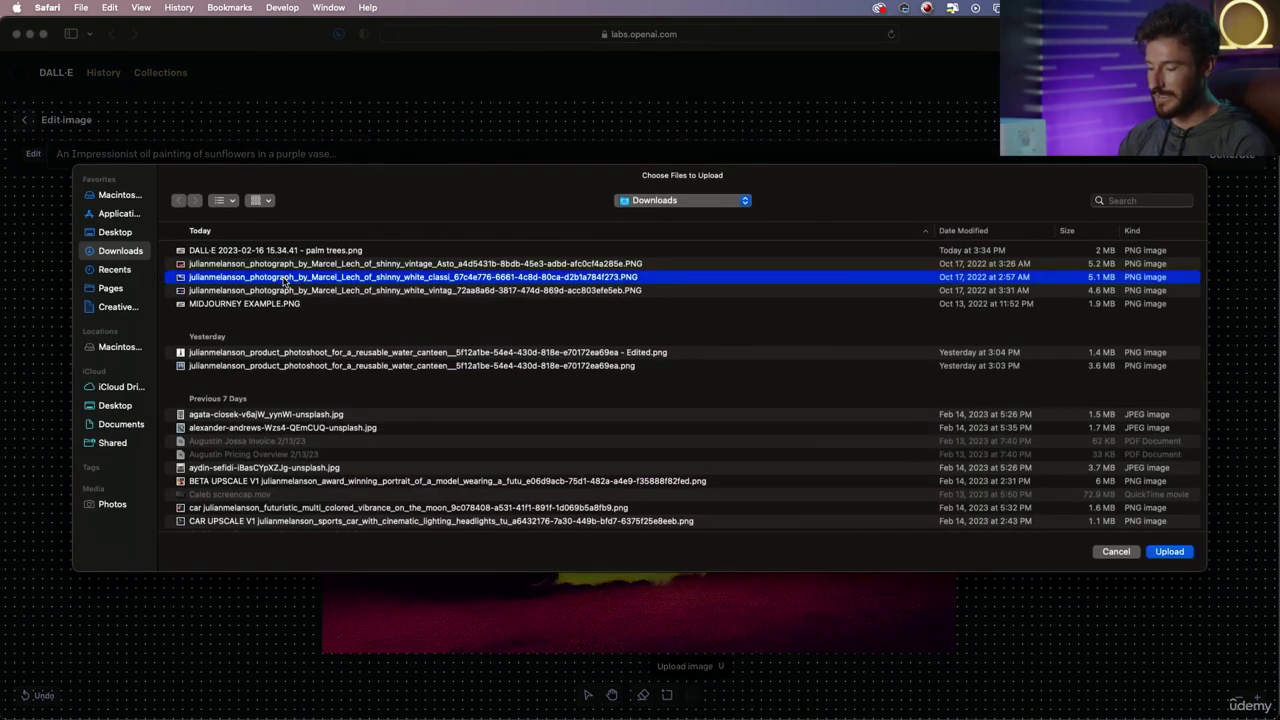
pyautogui.moveTo(817, 397); pyautogui.dragTo(242, 438)
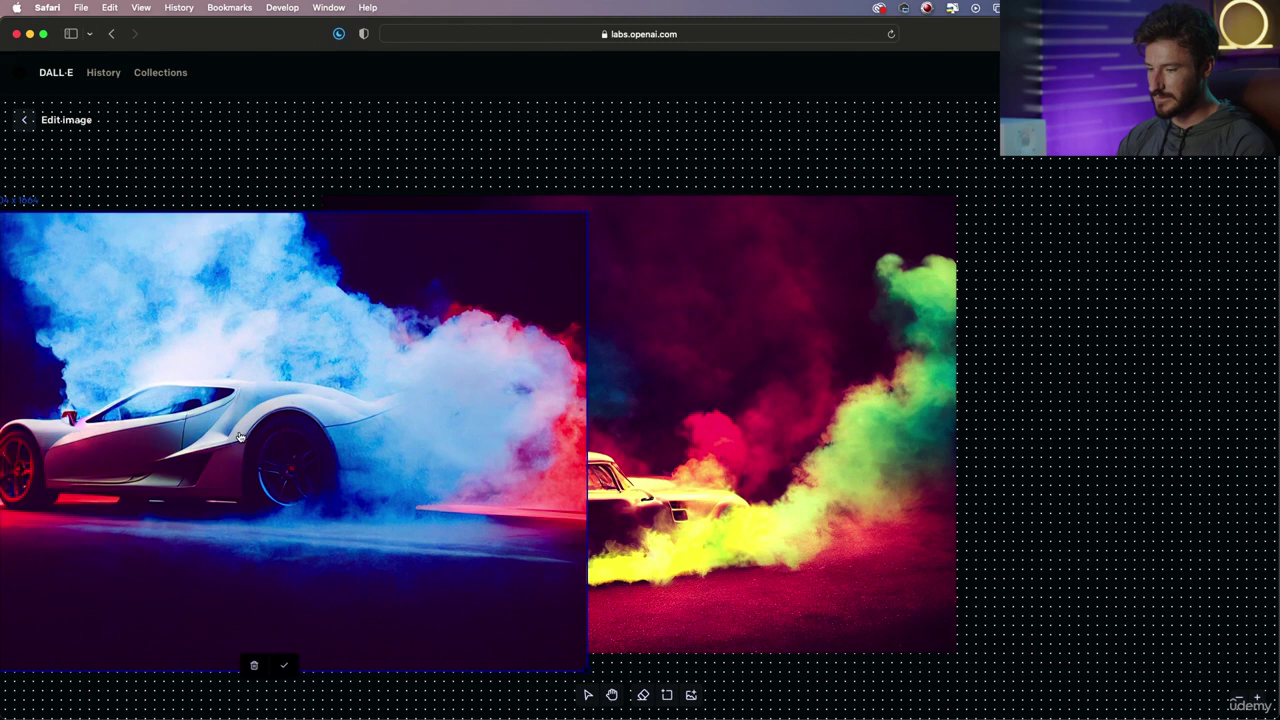
pyautogui.scroll(-5, 374, 436)
pyautogui.scroll(2, 374, 436)
pyautogui.moveTo(374, 434); pyautogui.dragTo(95, 414)
pyautogui.hscroll(-5, 391, 373)
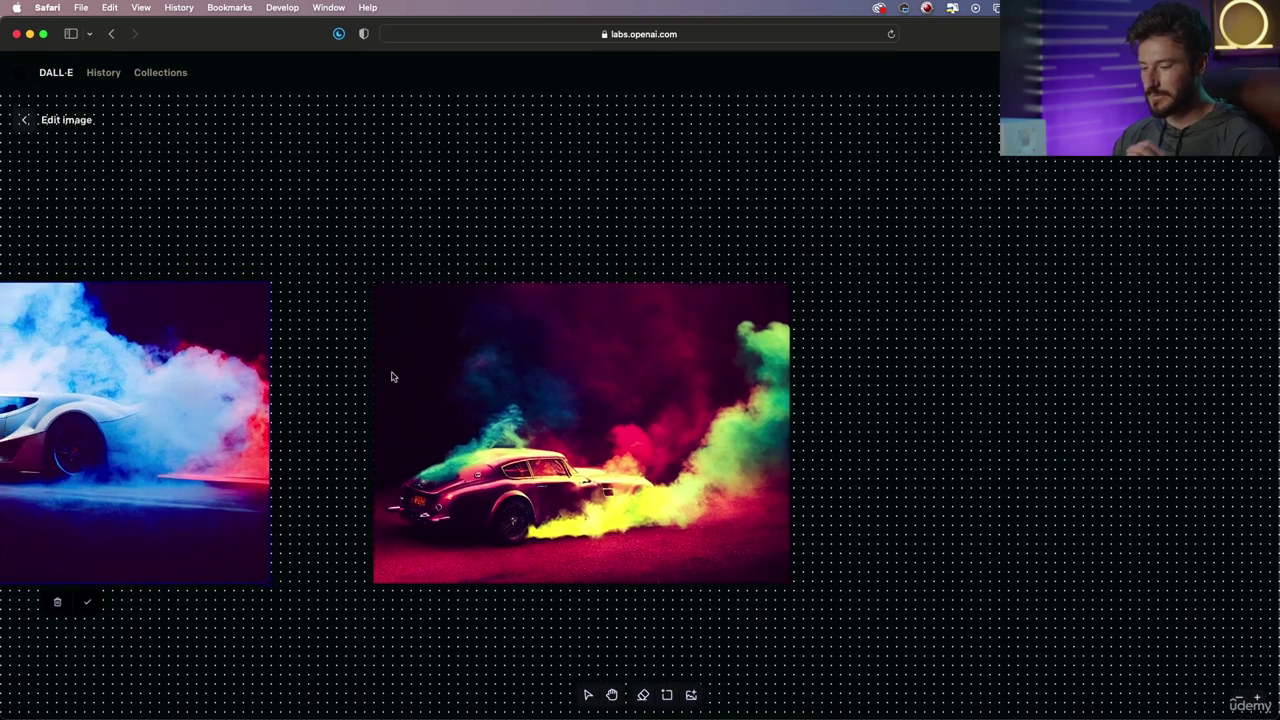
pyautogui.moveTo(334, 374); pyautogui.dragTo(288, 372)
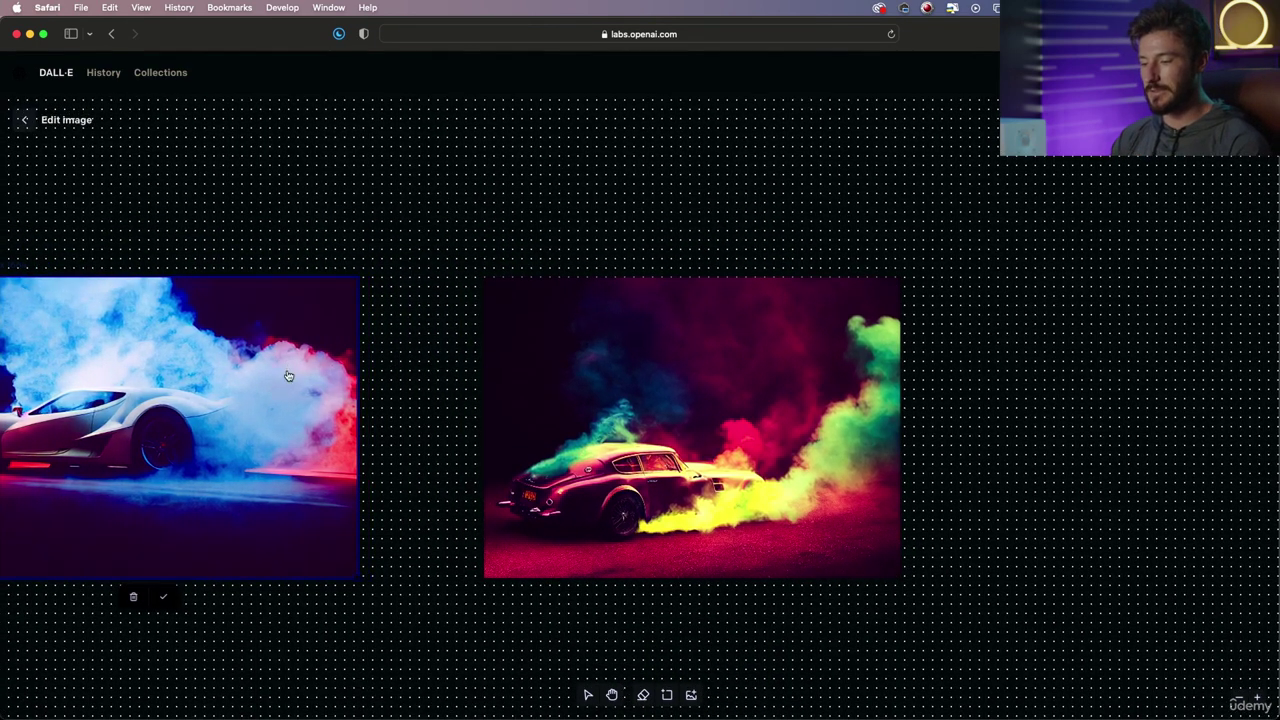
pyautogui.click(169, 606)
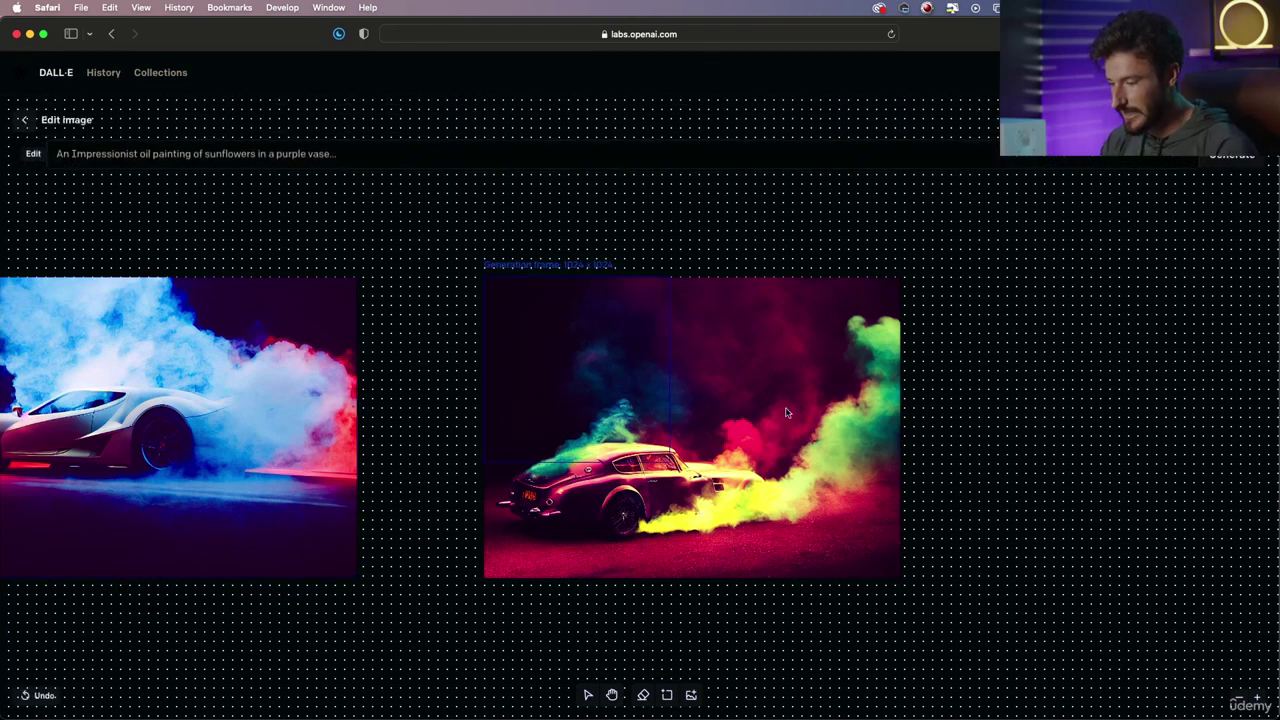
# - Add the silver classic car photo to the right of the smoke car
pyautogui.click(691, 694)
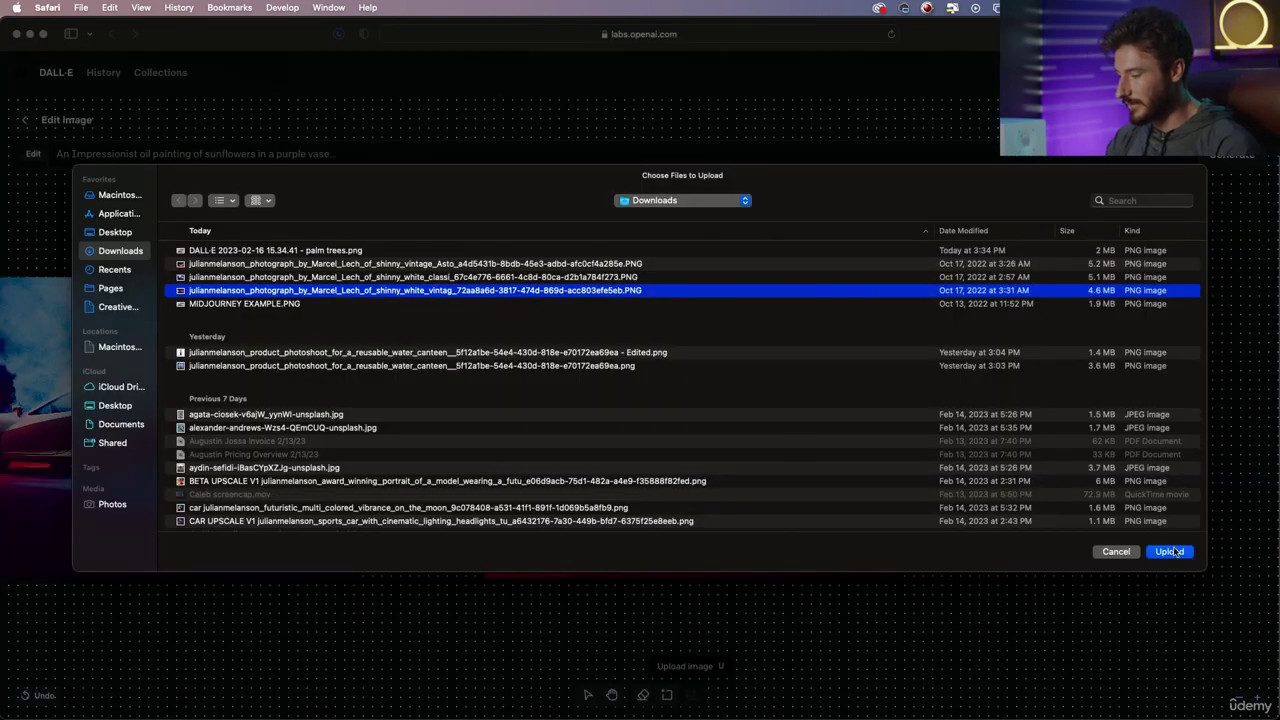
pyautogui.click(1170, 551)
pyautogui.moveTo(580, 393); pyautogui.dragTo(1185, 416)
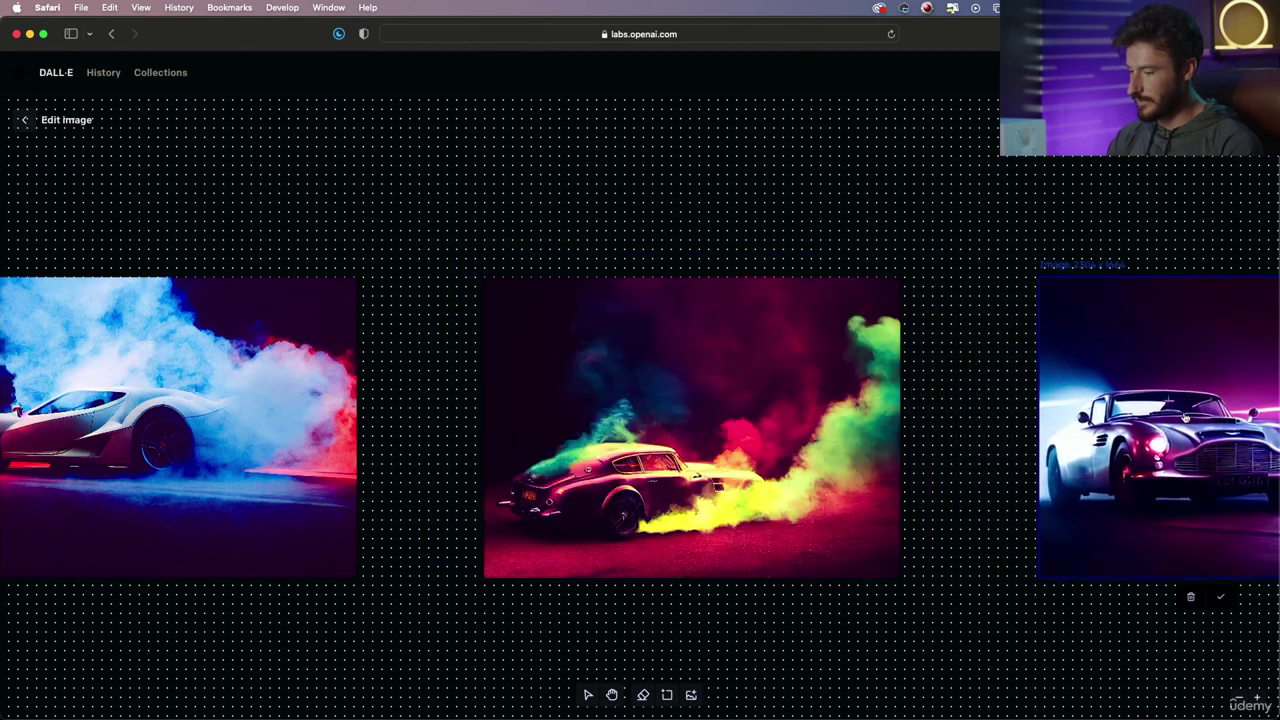
pyautogui.click(1224, 596)
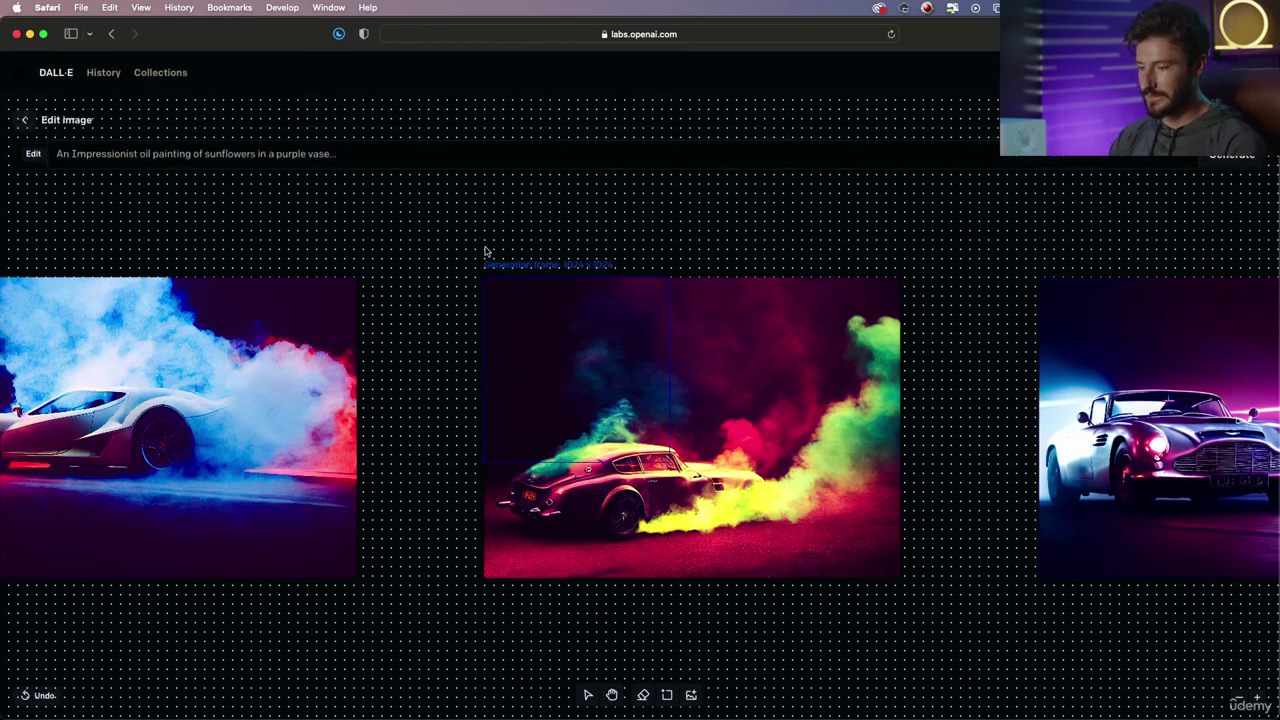
# - Outpaint the left gap with 'colorful lighting with smoke' and keep the red flare-and-smoke variant
pyautogui.moveTo(615, 366); pyautogui.dragTo(463, 366)
pyautogui.press('Return')
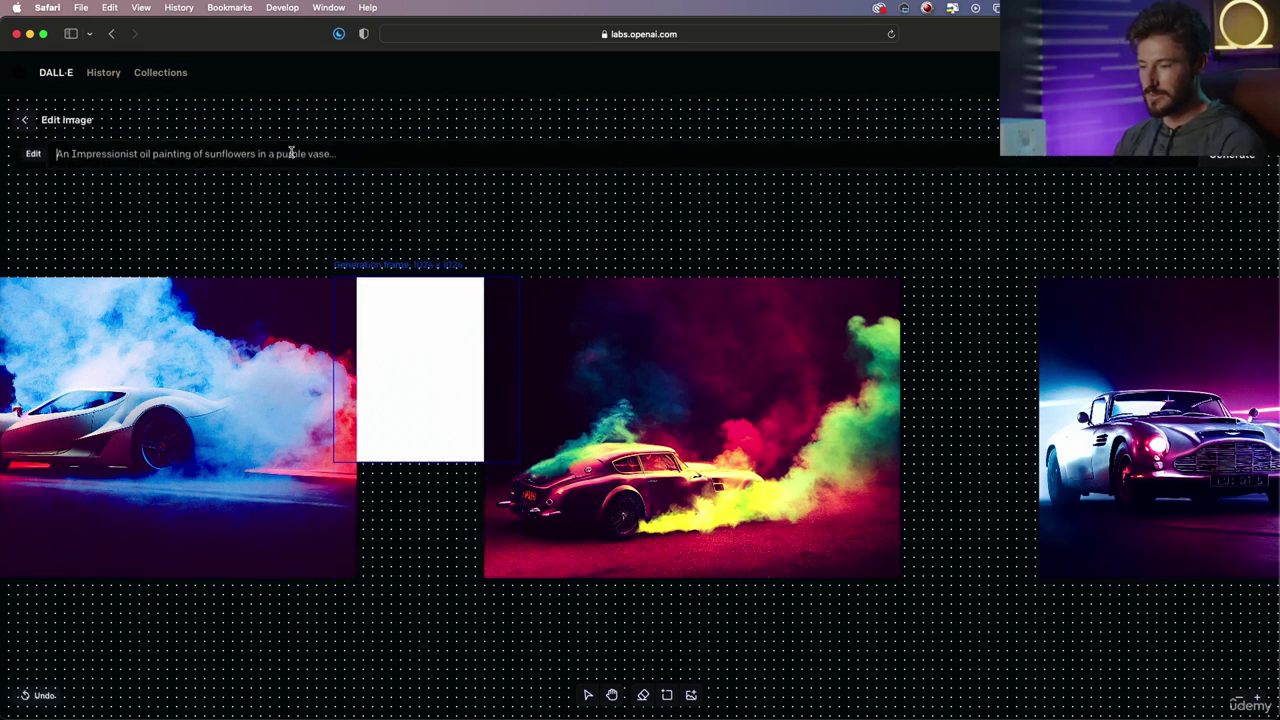
pyautogui.write('colorful lighting')
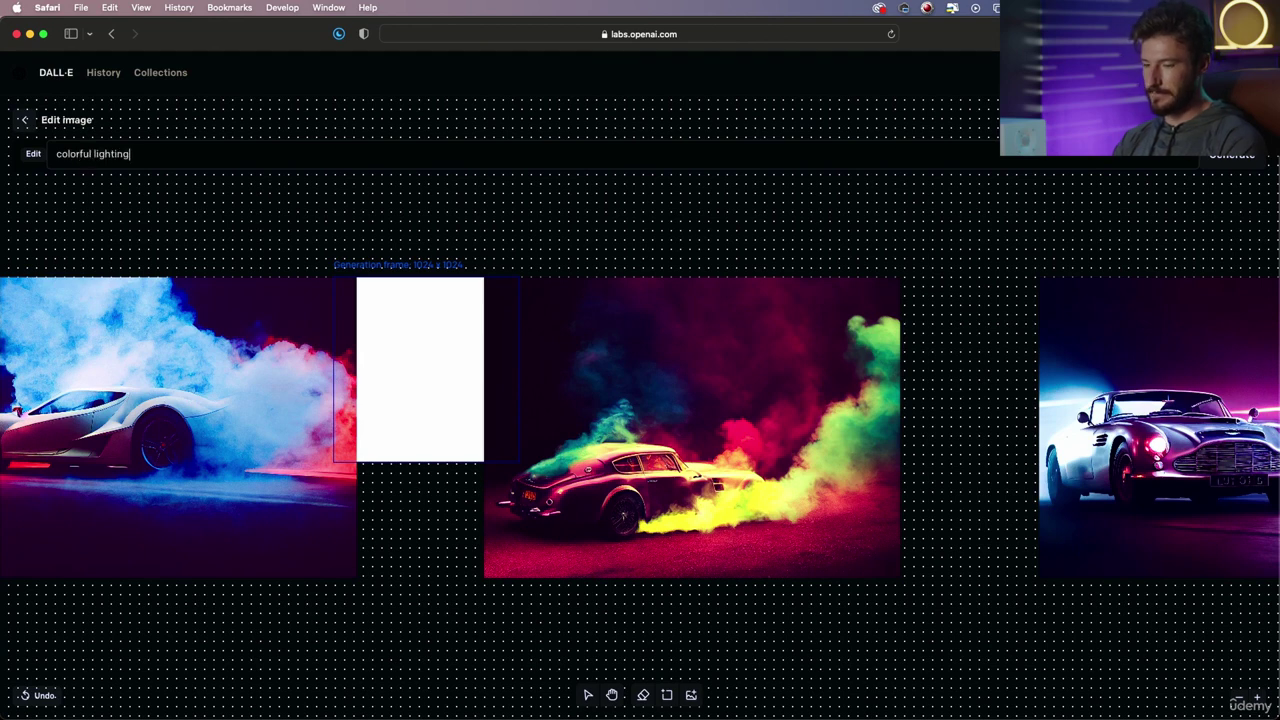
pyautogui.write(' with smoke')
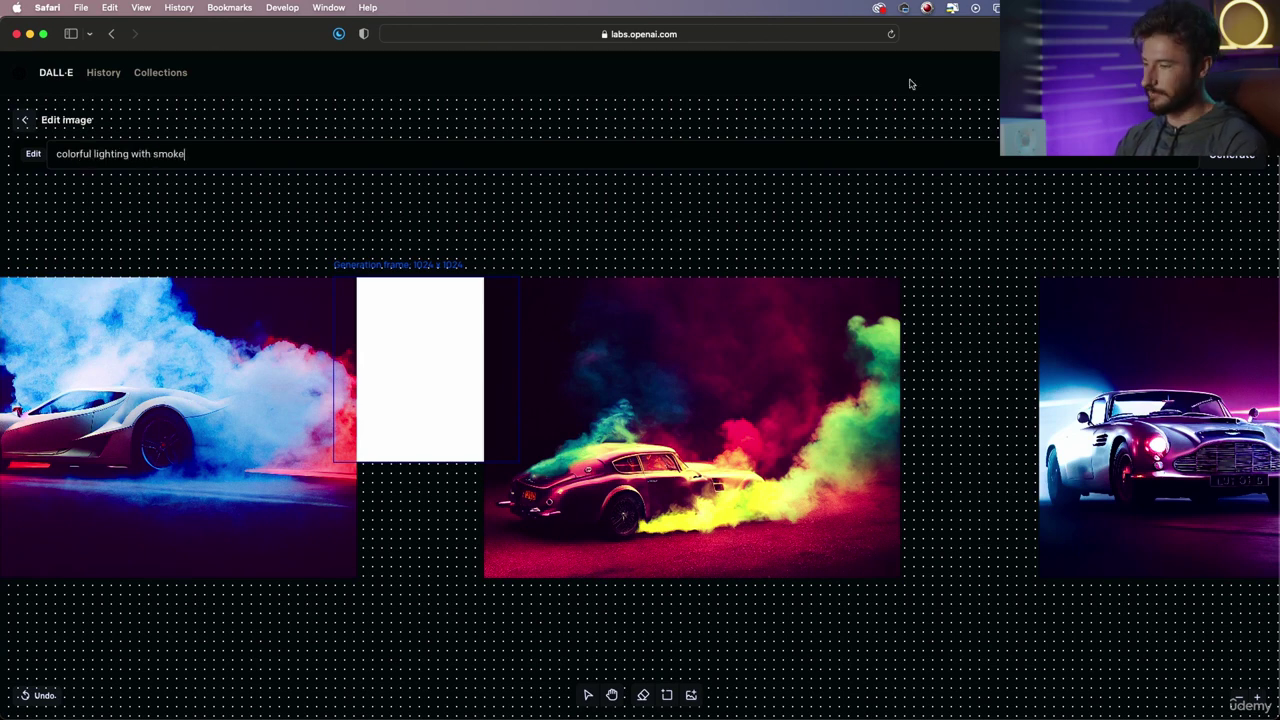
pyautogui.press('Return')
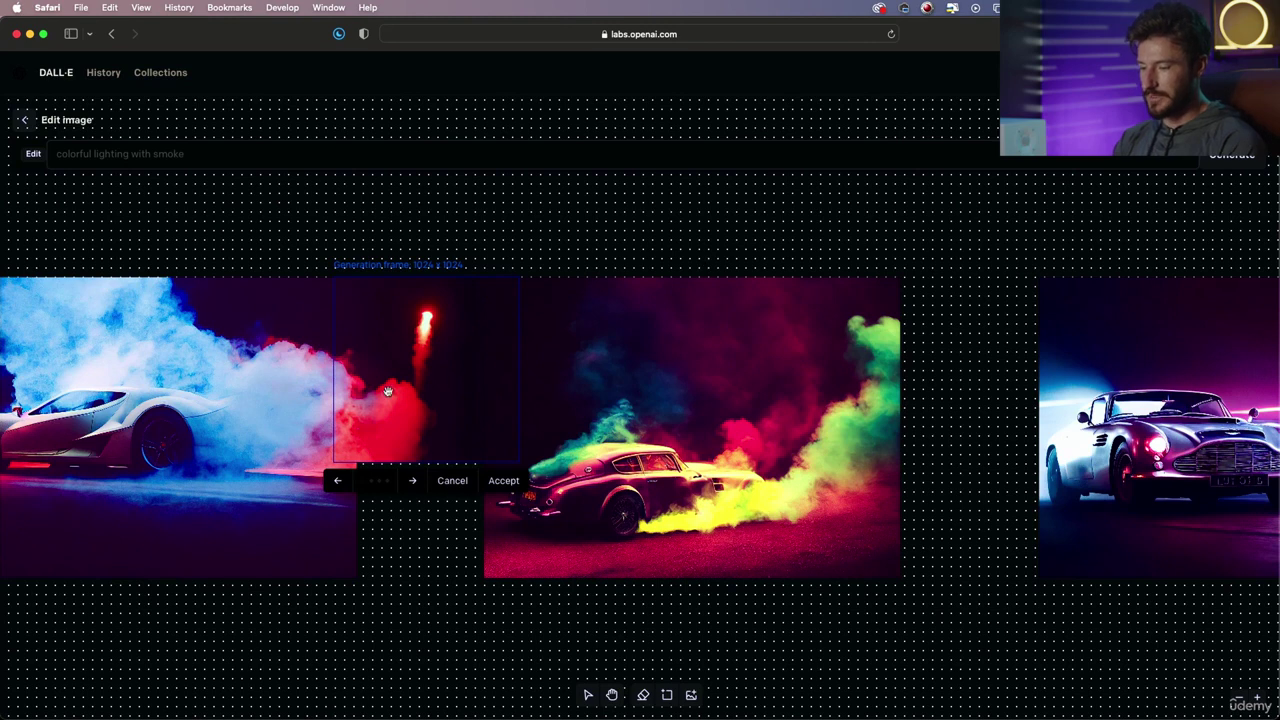
pyautogui.scroll(3, 387, 390)
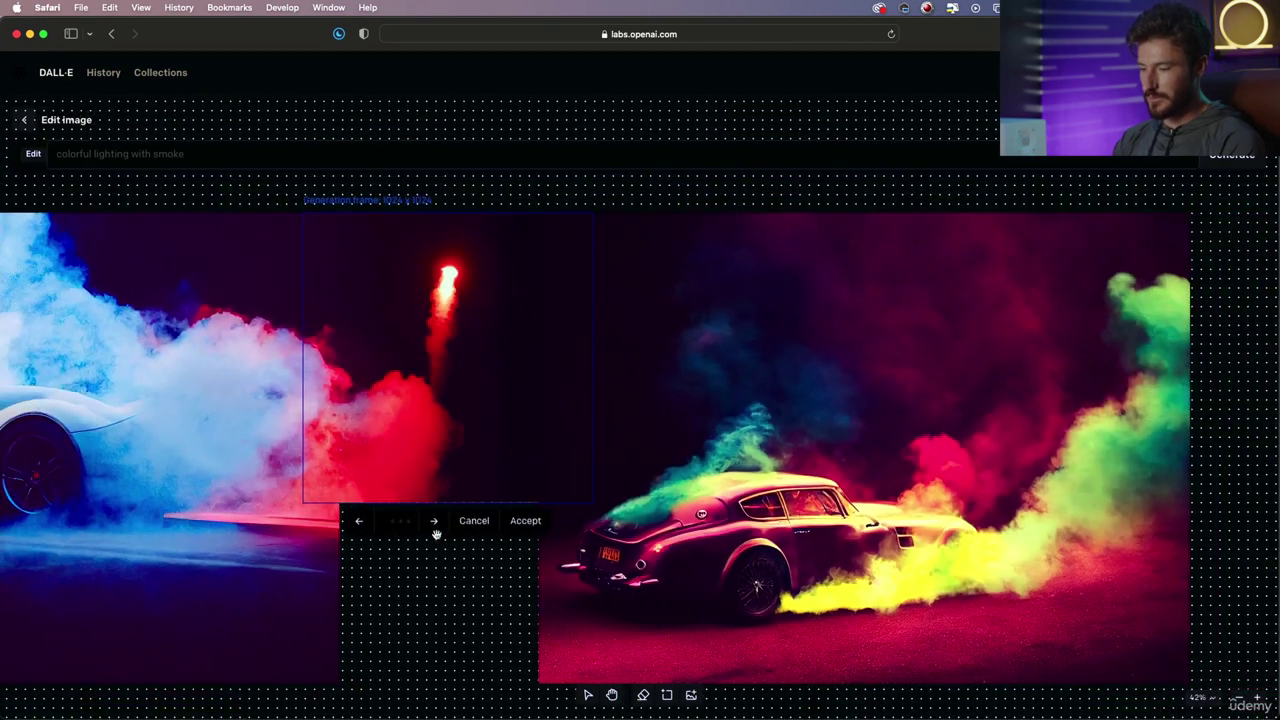
pyautogui.click(436, 532)
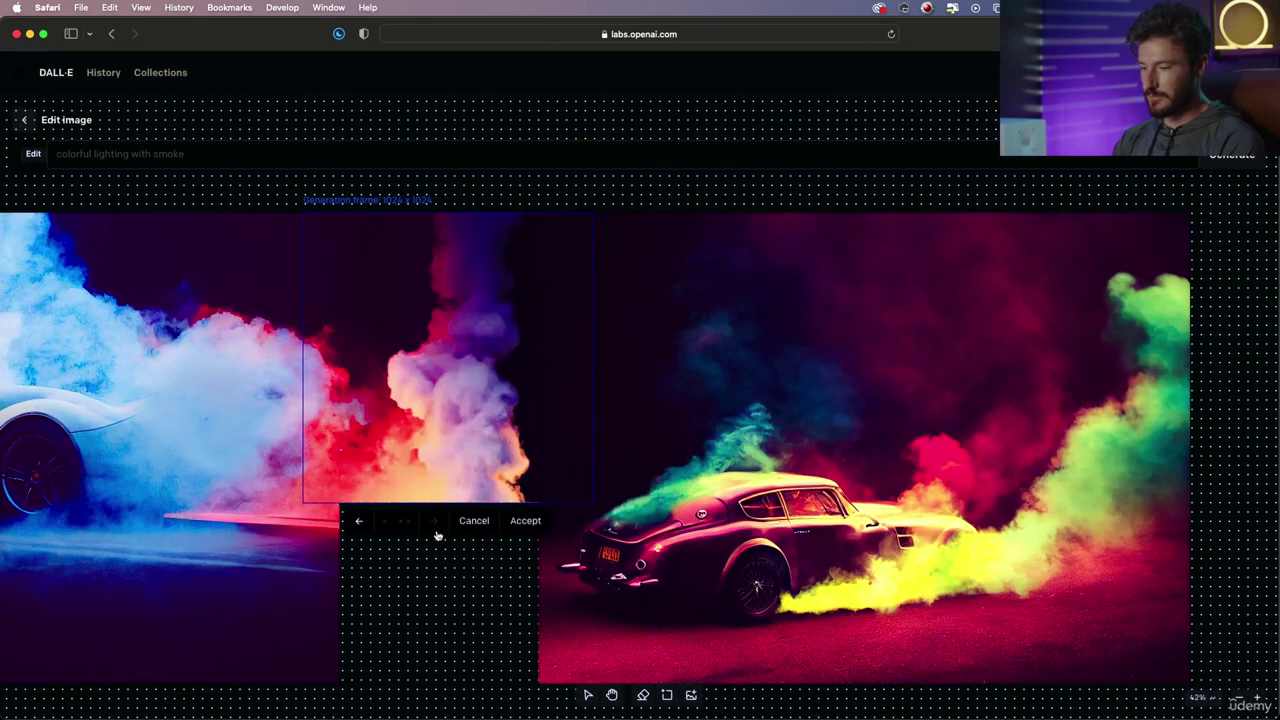
pyautogui.click(436, 533)
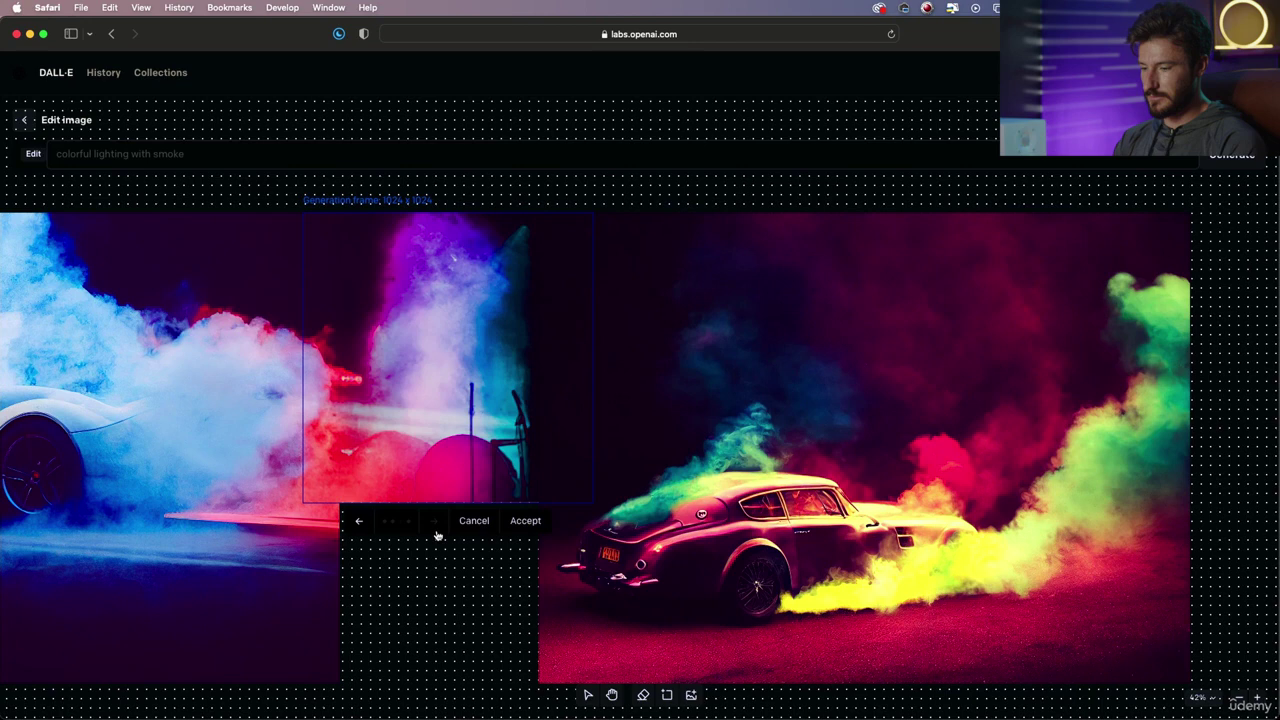
pyautogui.click(436, 533)
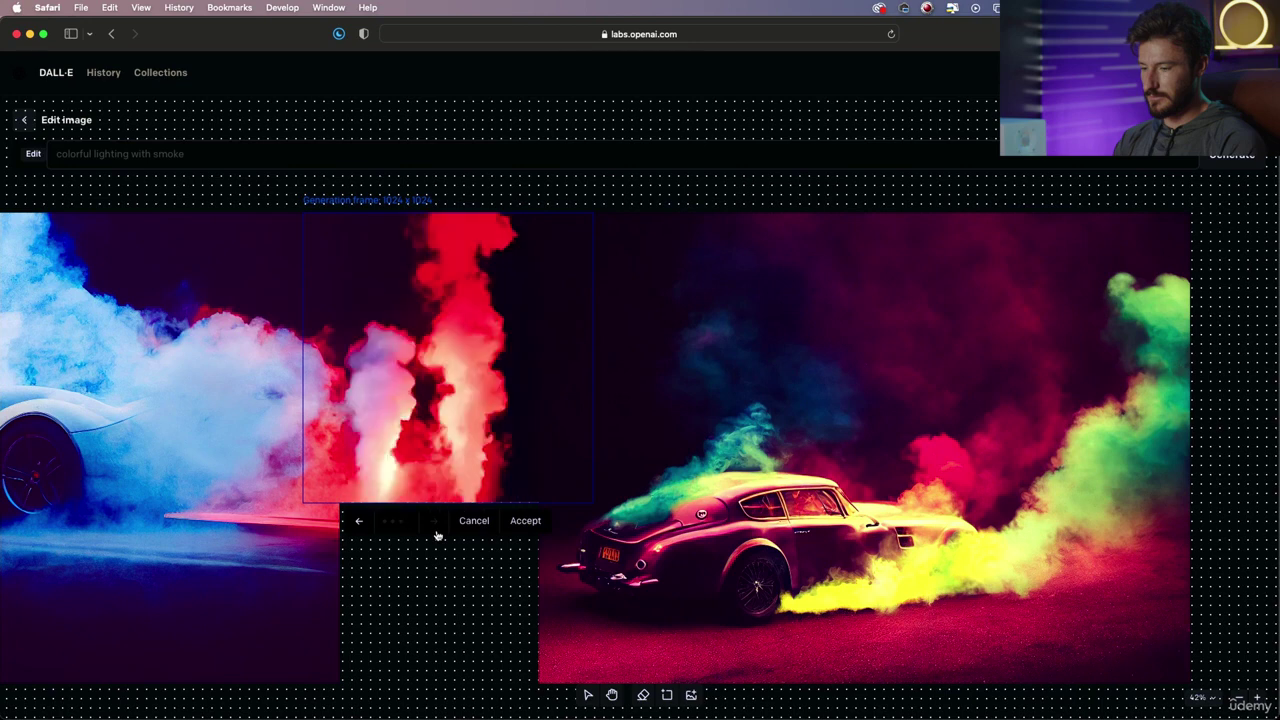
pyautogui.click(545, 522)
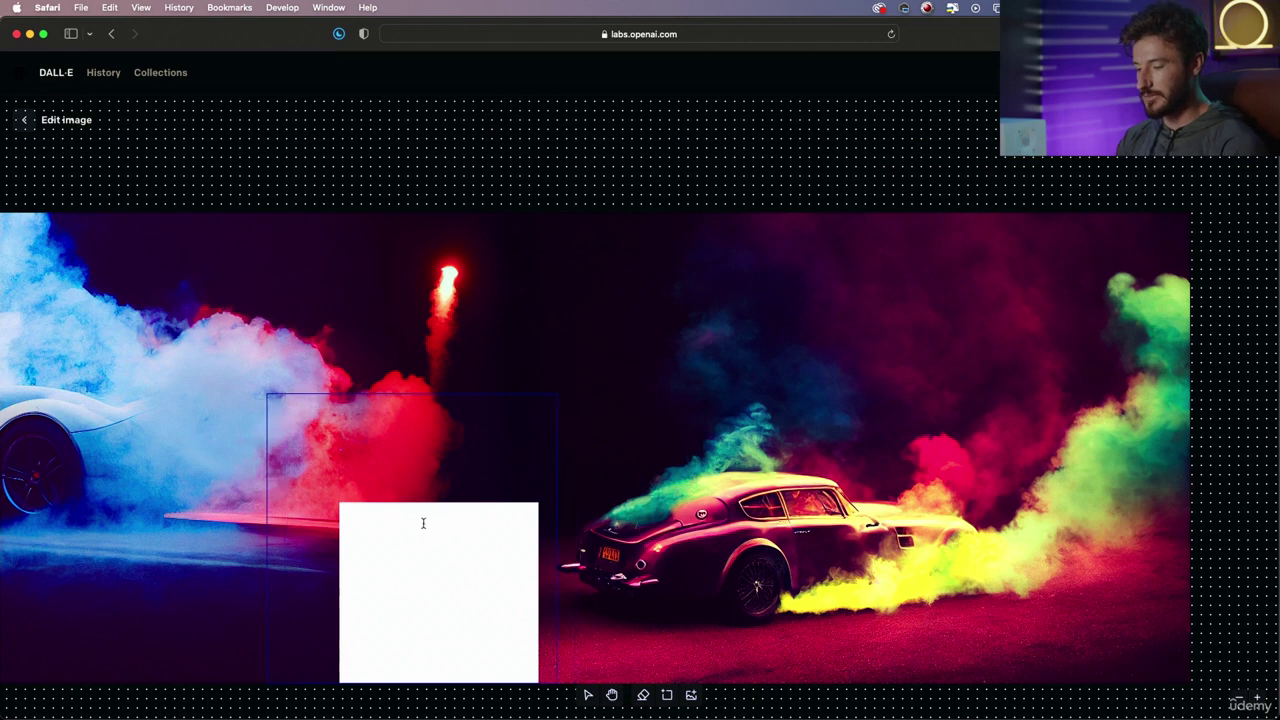
# - Generate a fill for the lower gap and accept the red-streak variant without the pink sphere
pyautogui.click(420, 522)
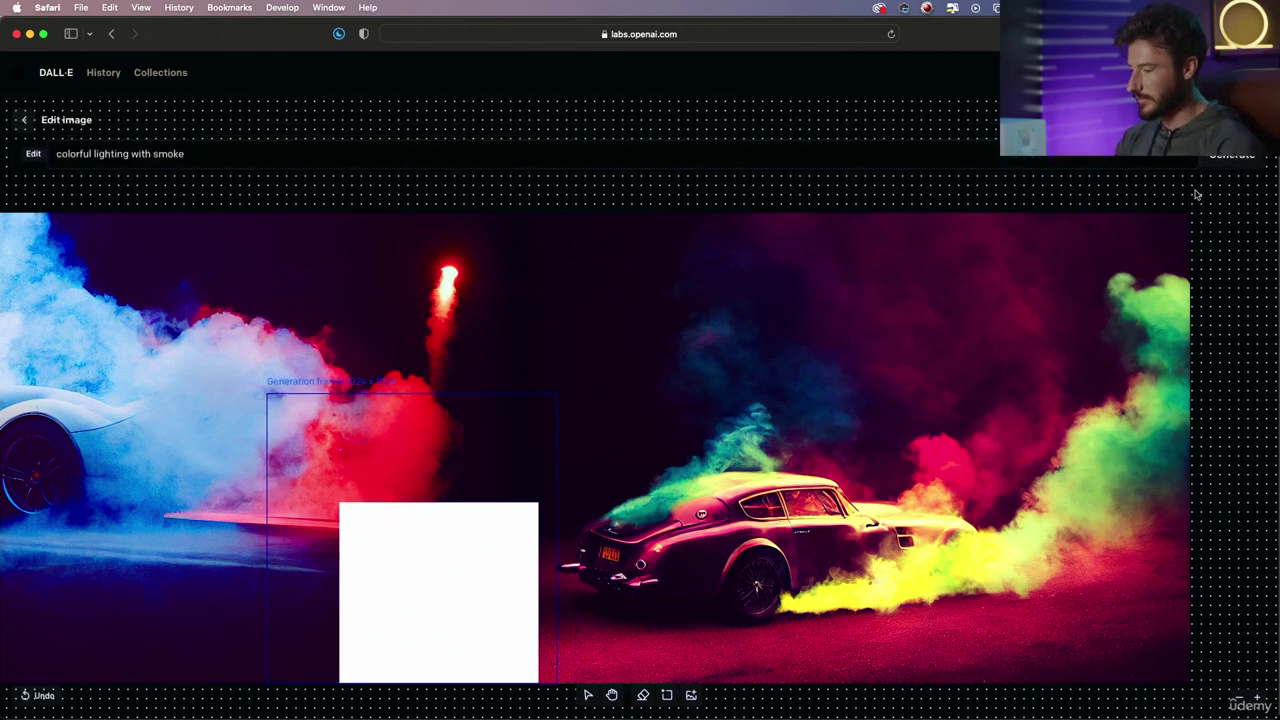
pyautogui.click(1221, 167)
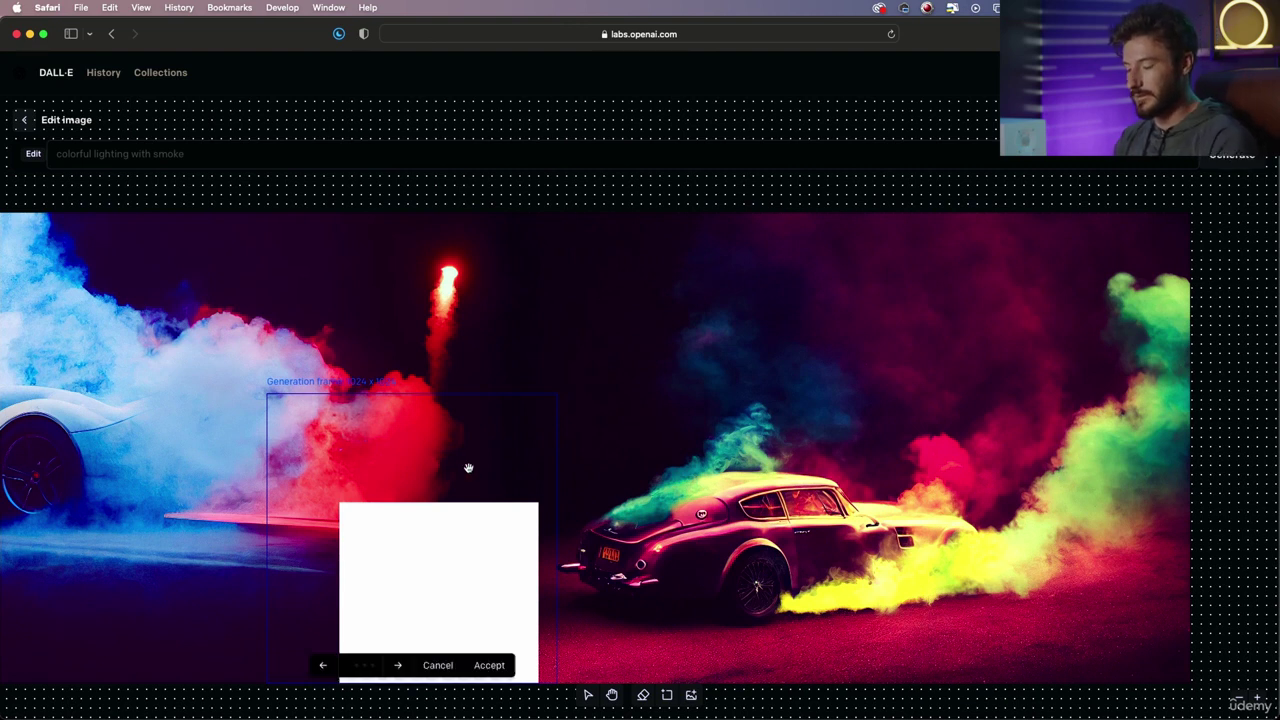
pyautogui.click(402, 667)
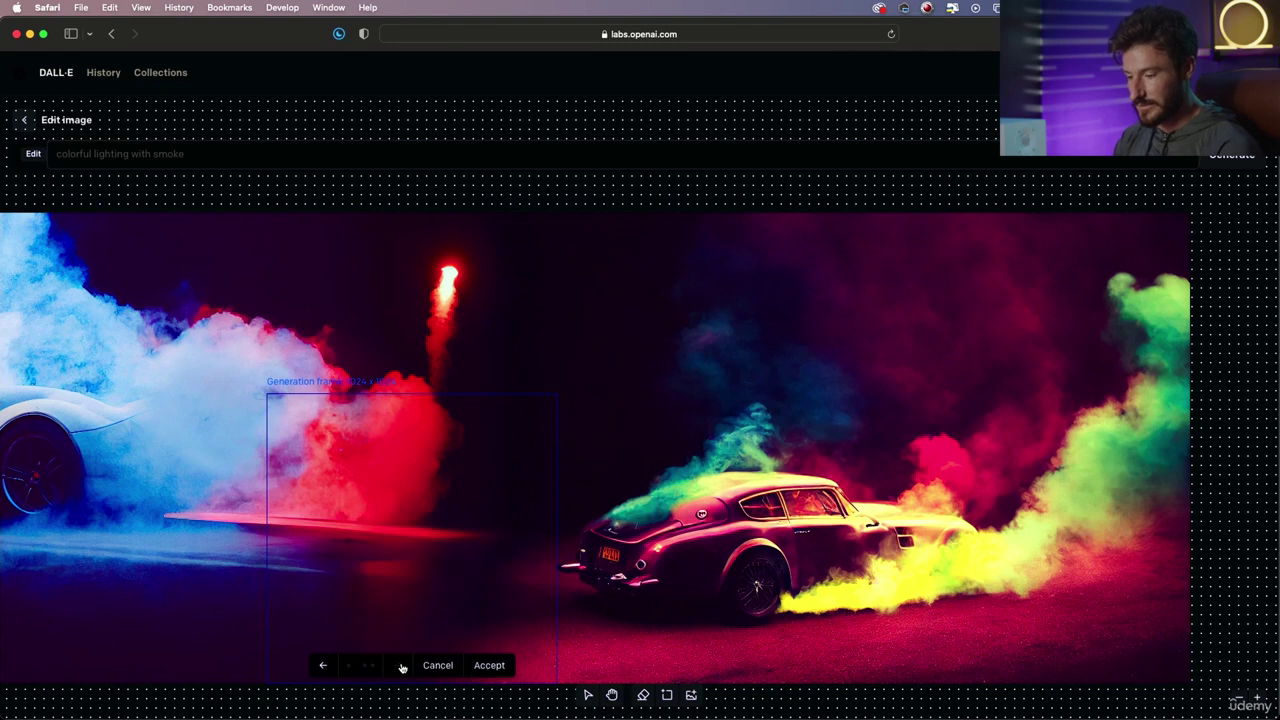
pyautogui.click(402, 667)
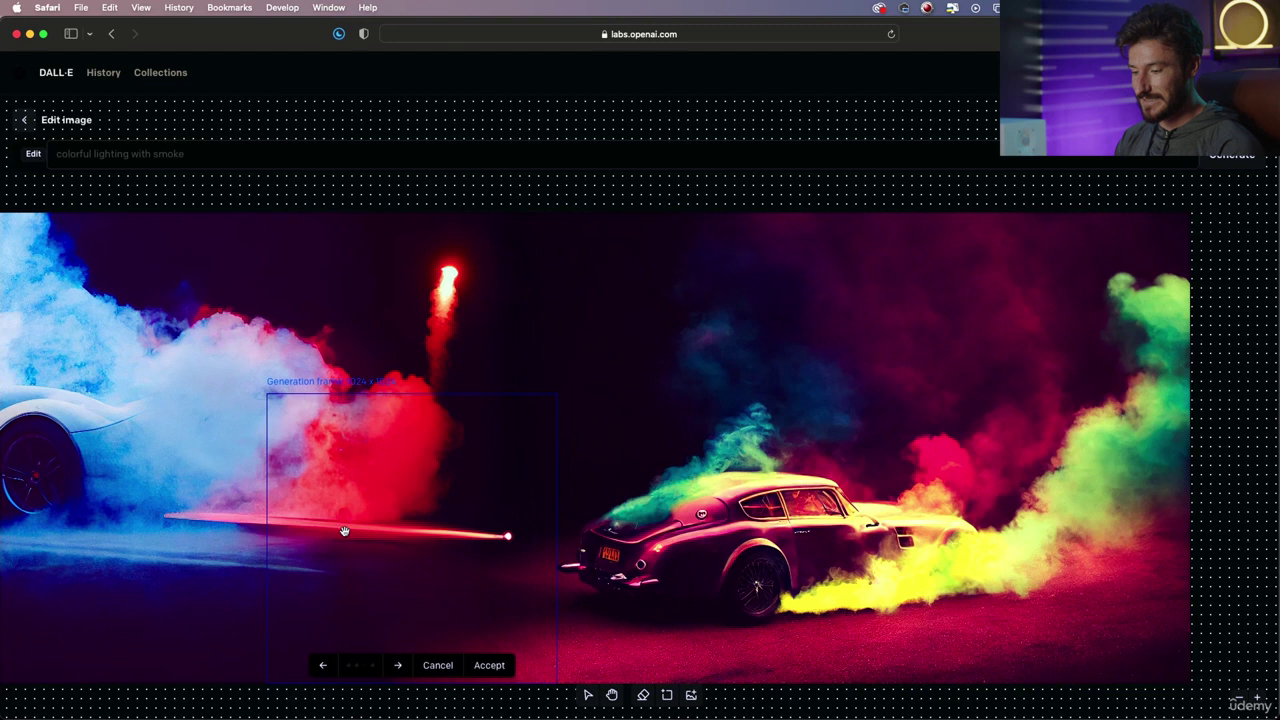
pyautogui.click(398, 668)
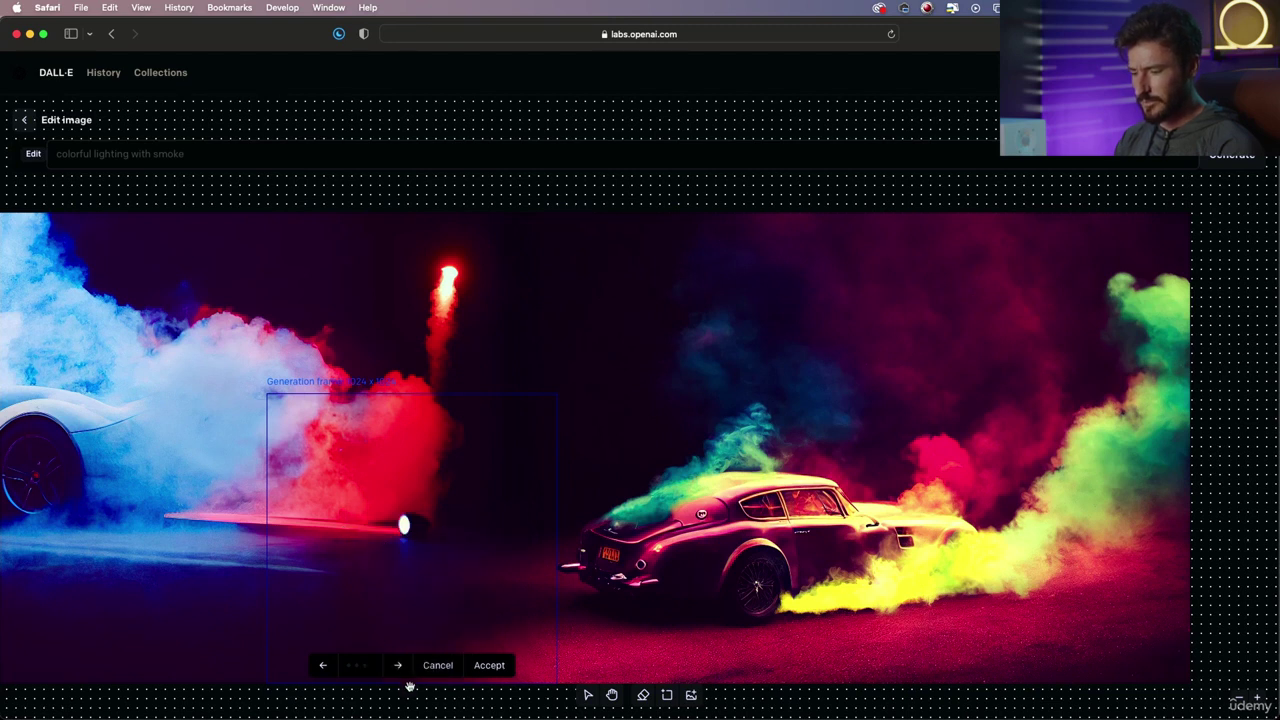
pyautogui.click(400, 670)
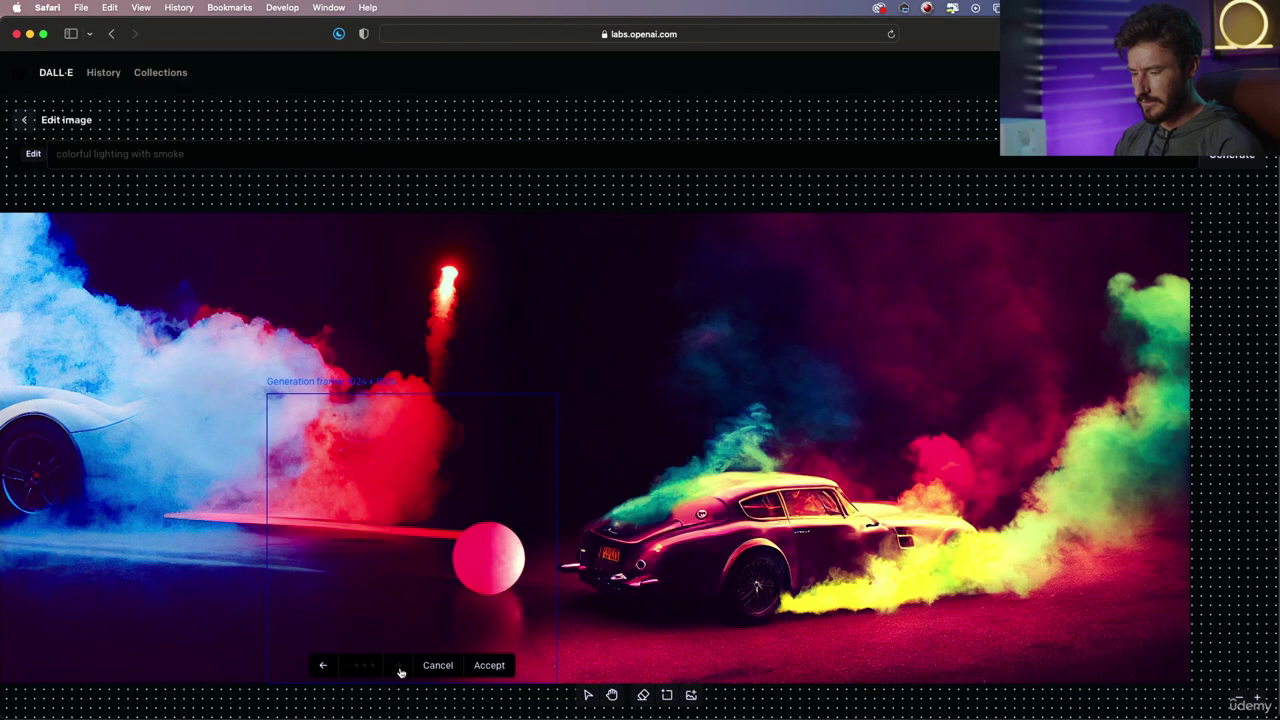
pyautogui.scroll(-5, 521, 621)
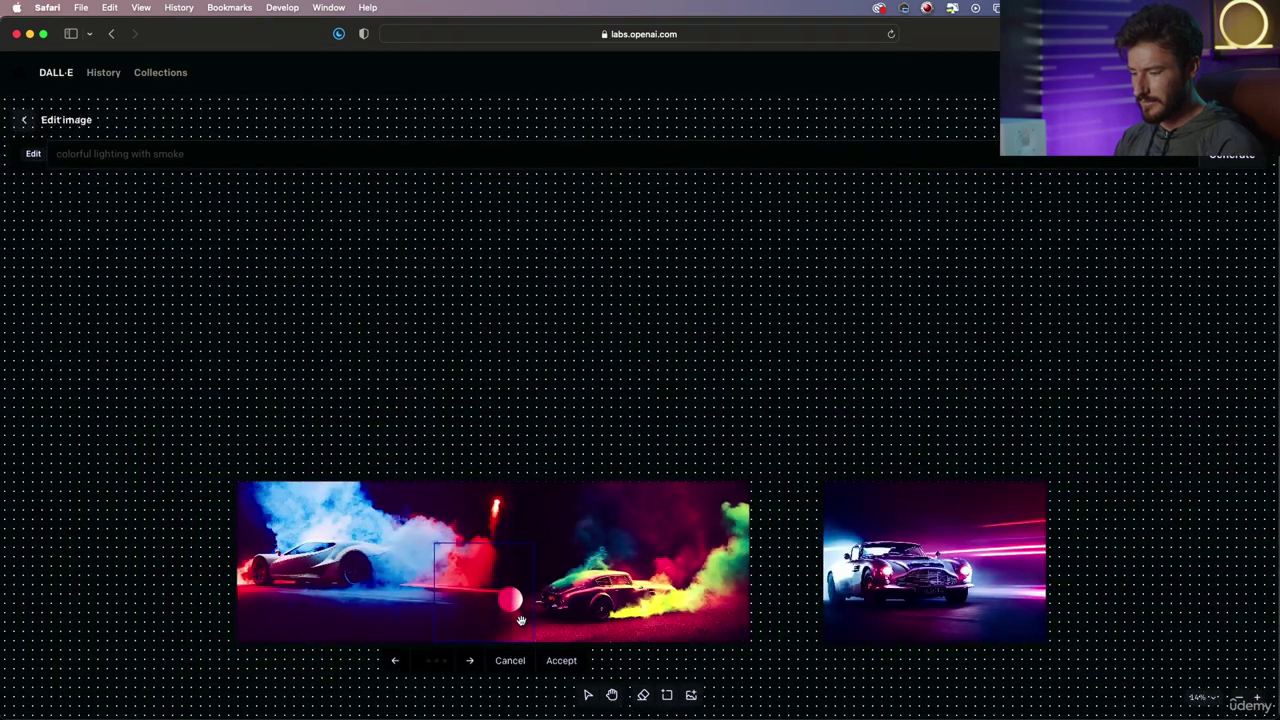
pyautogui.scroll(3, 521, 621)
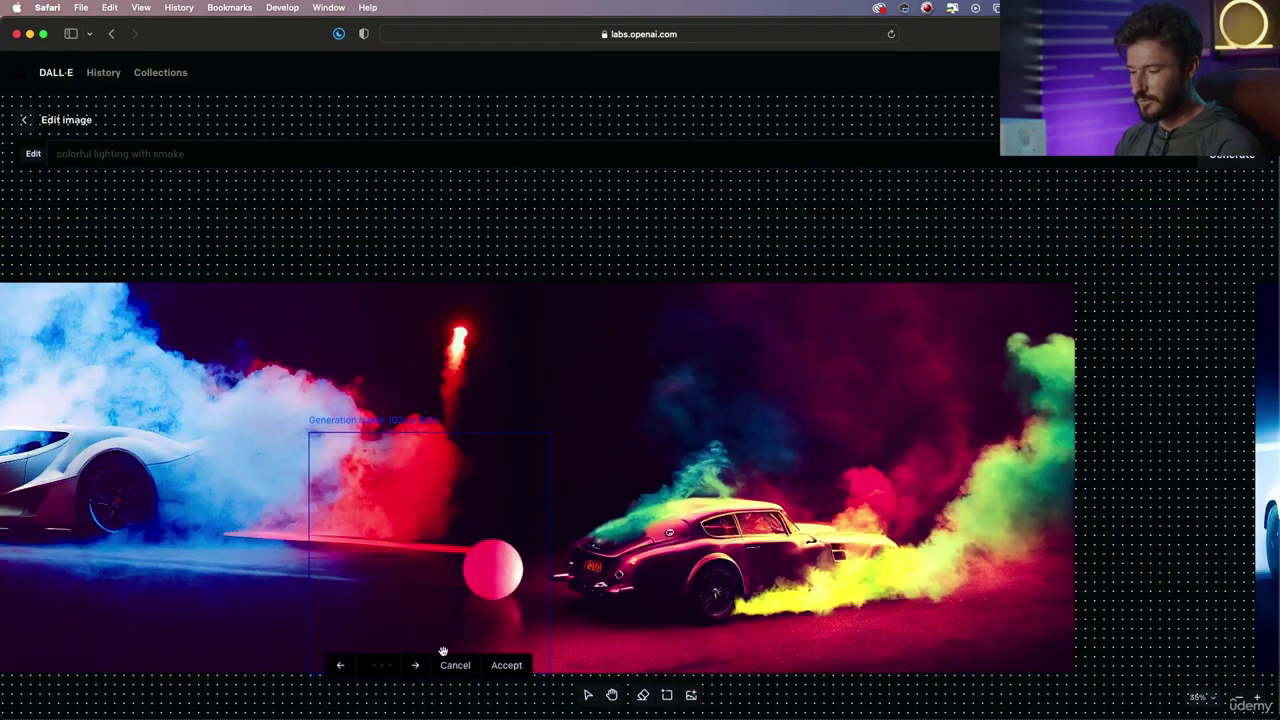
pyautogui.click(416, 668)
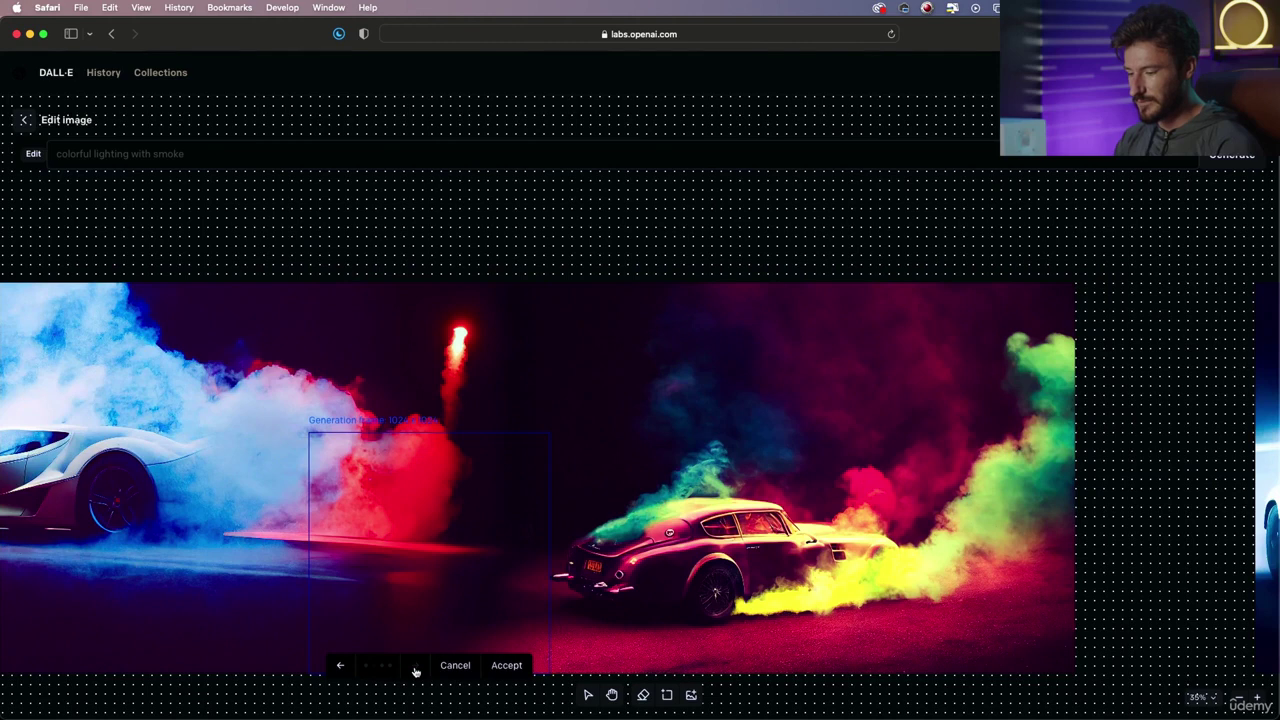
pyautogui.click(506, 665)
# - Align the generation frame over the gap before the silver car, flush with the image tops, and generate
pyautogui.press('Escape')
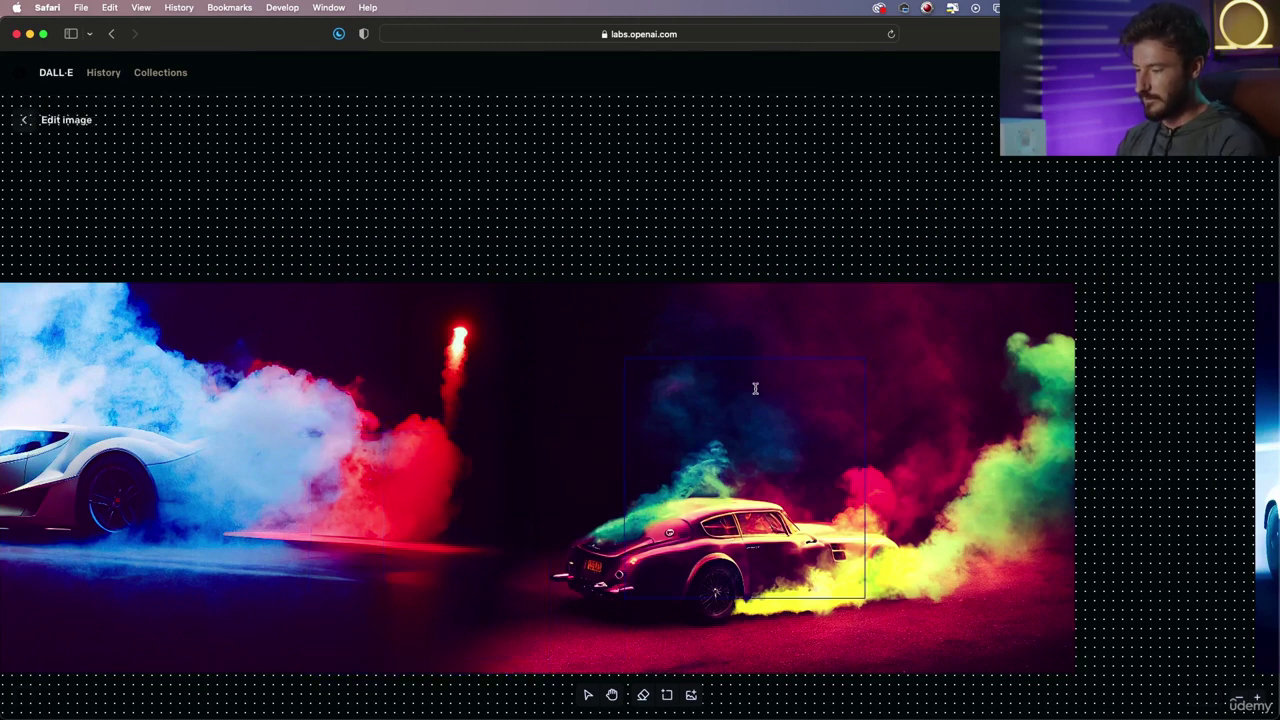
pyautogui.click(1171, 300)
pyautogui.hscroll(6, 1100, 320)
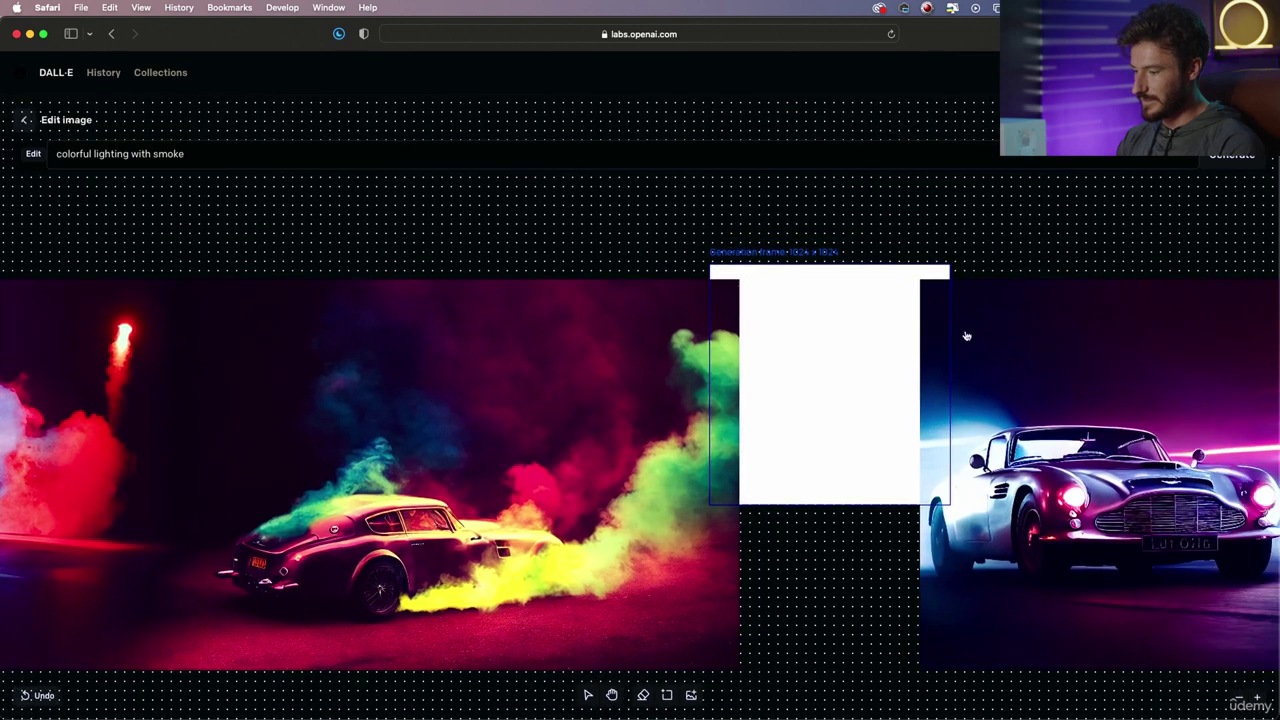
pyautogui.hscroll(3, 966, 336)
pyautogui.moveTo(870, 340); pyautogui.dragTo(866, 391)
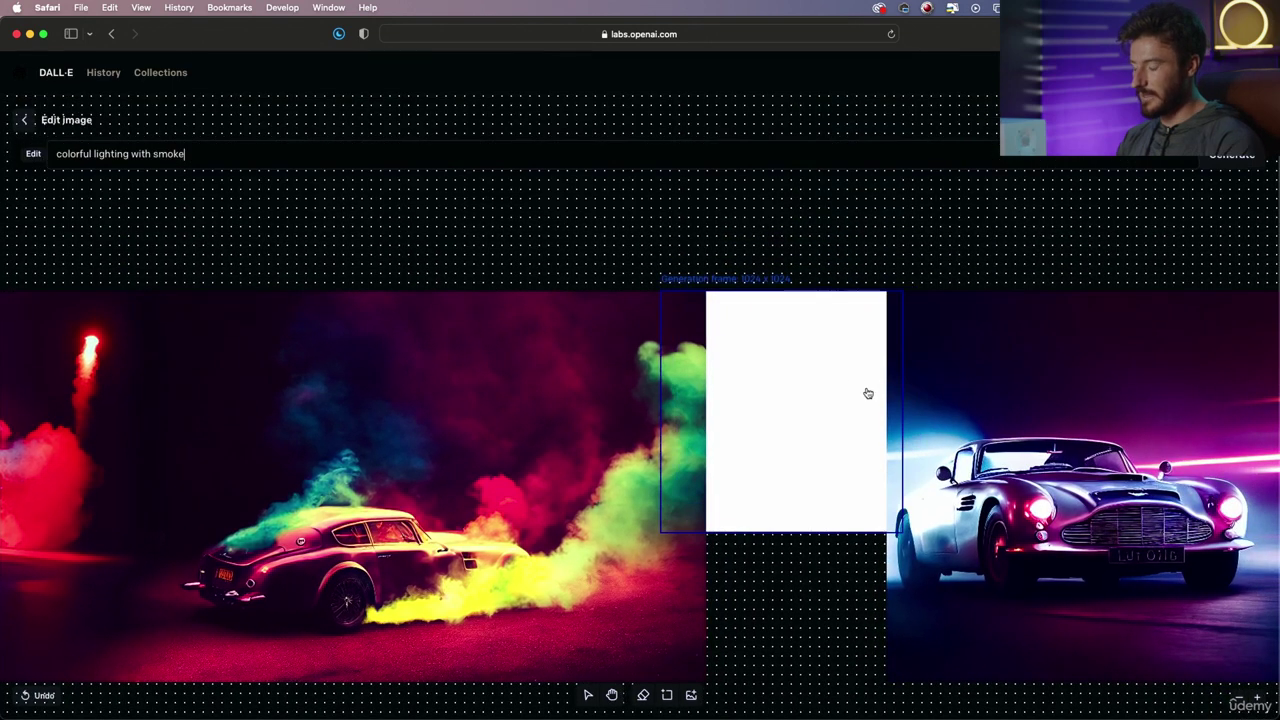
pyautogui.press('Return')
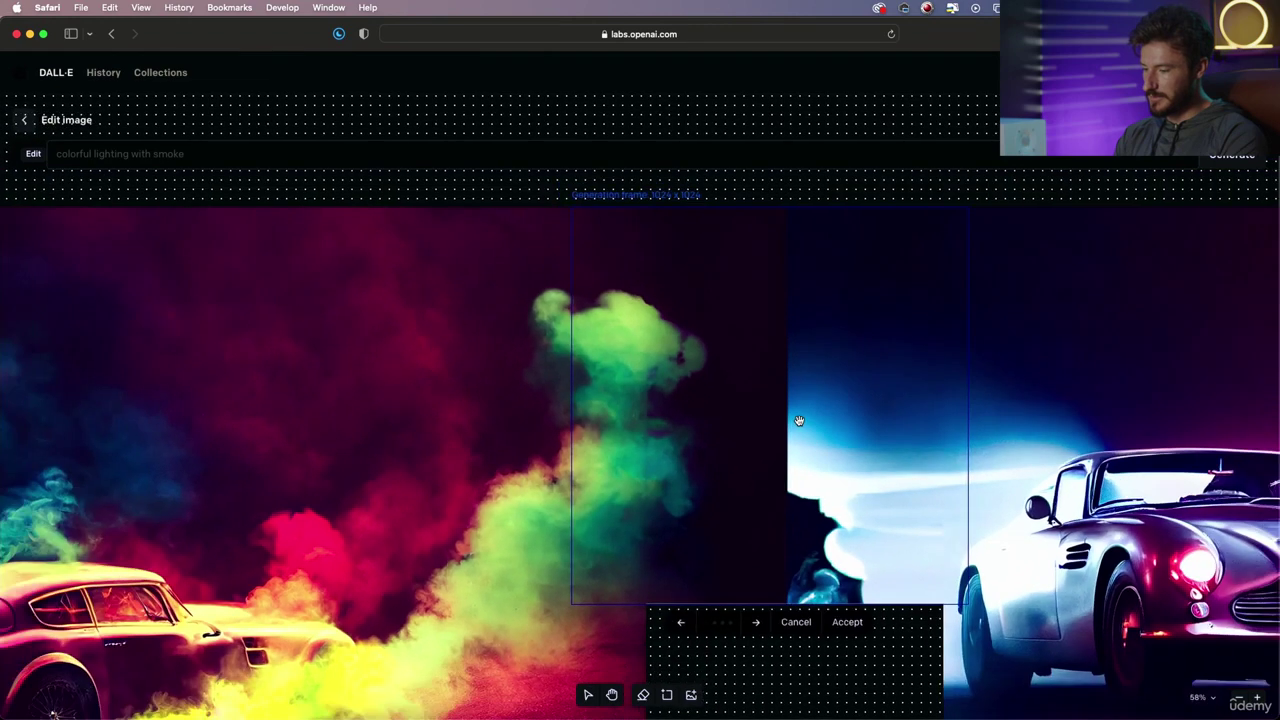
# - Browse the generated options and accept the green-cyan smoke fill
pyautogui.scroll(-3, 799, 420)
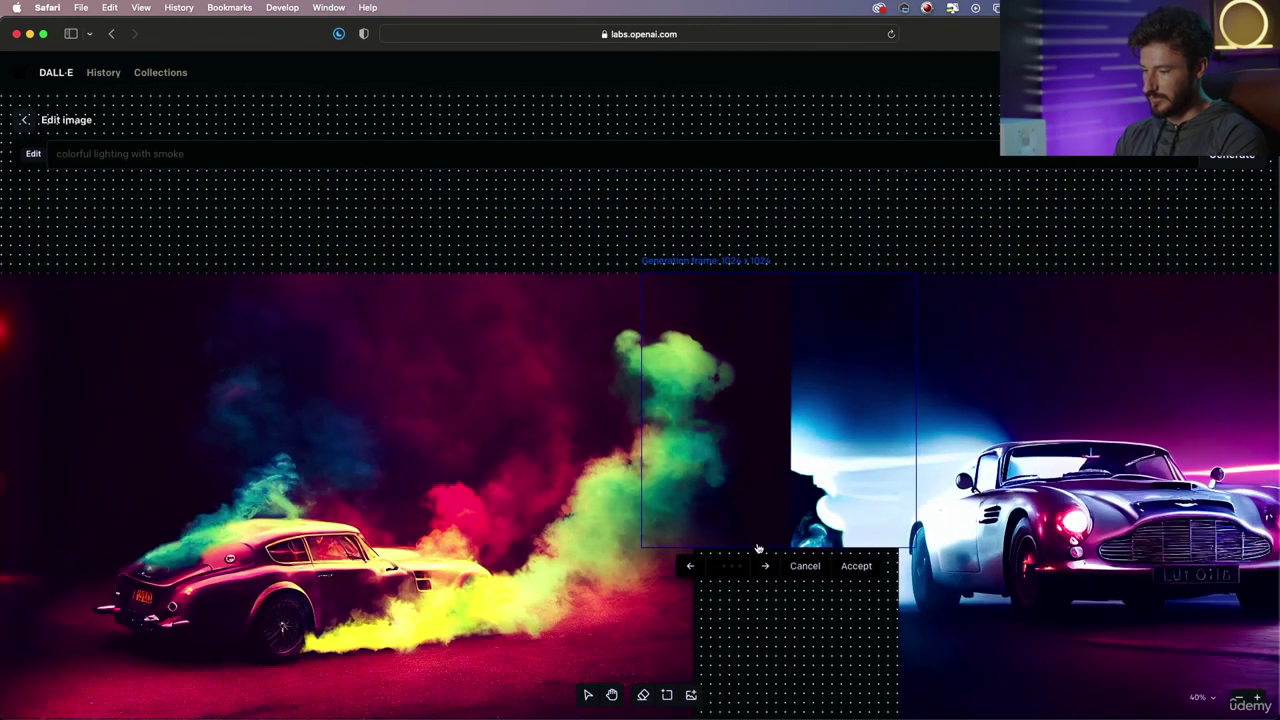
pyautogui.click(767, 575)
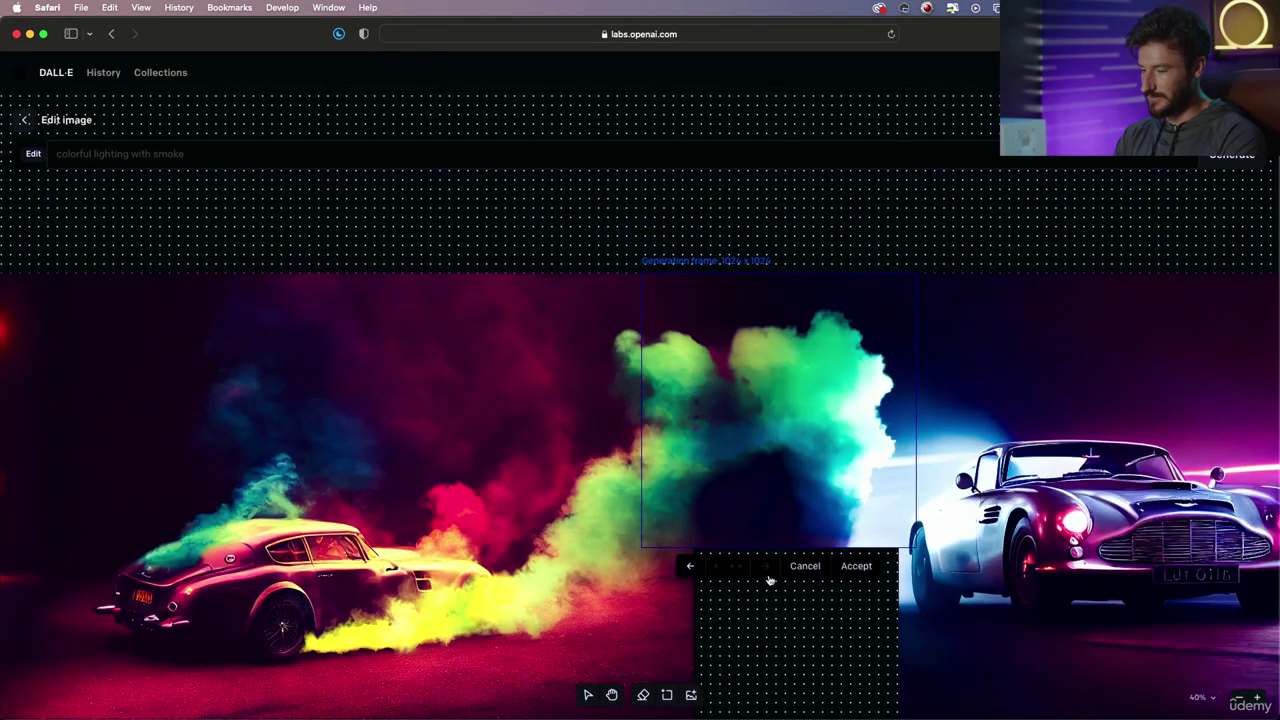
pyautogui.click(770, 579)
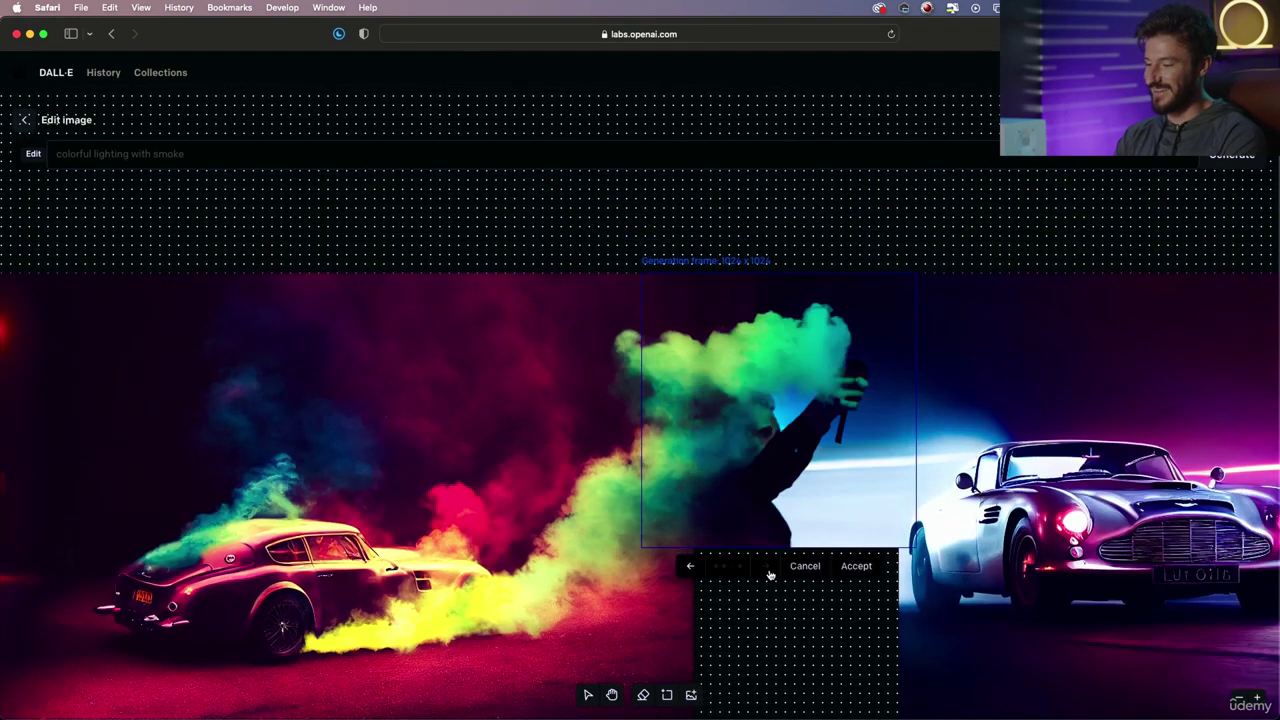
pyautogui.scroll(4, 799, 447)
pyautogui.scroll(-3, 799, 447)
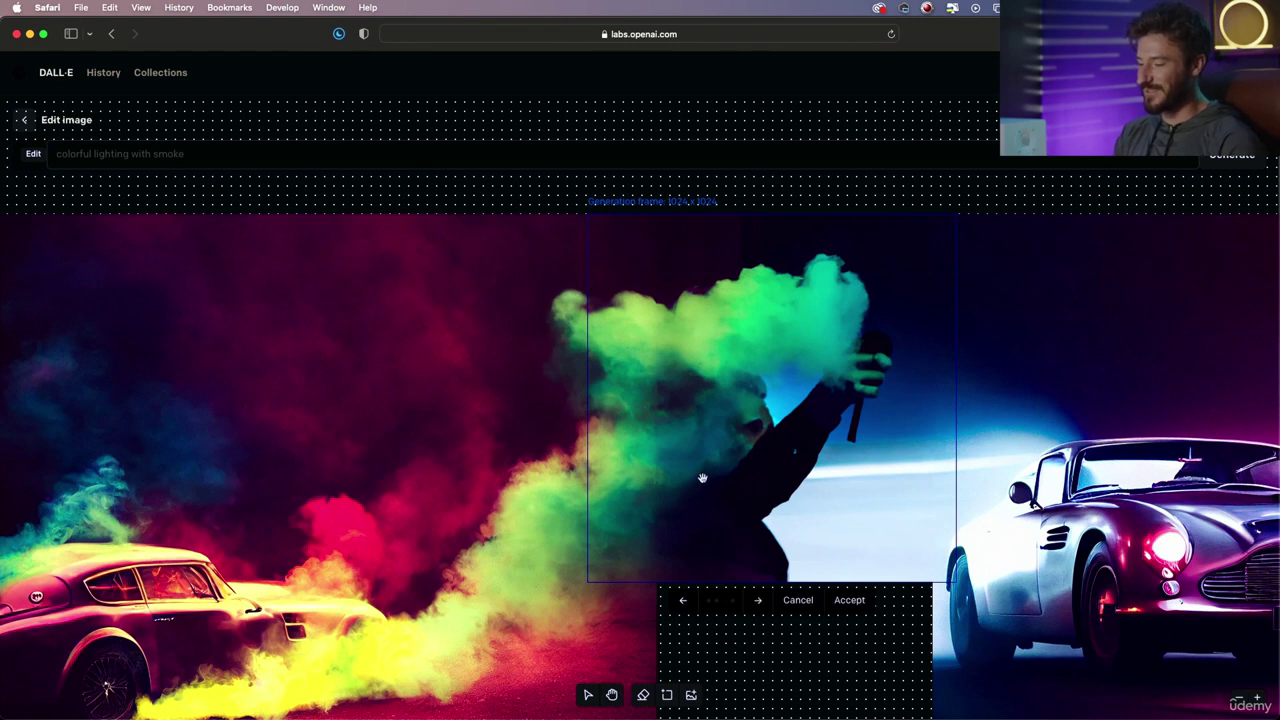
pyautogui.click(763, 609)
pyautogui.click(763, 609)
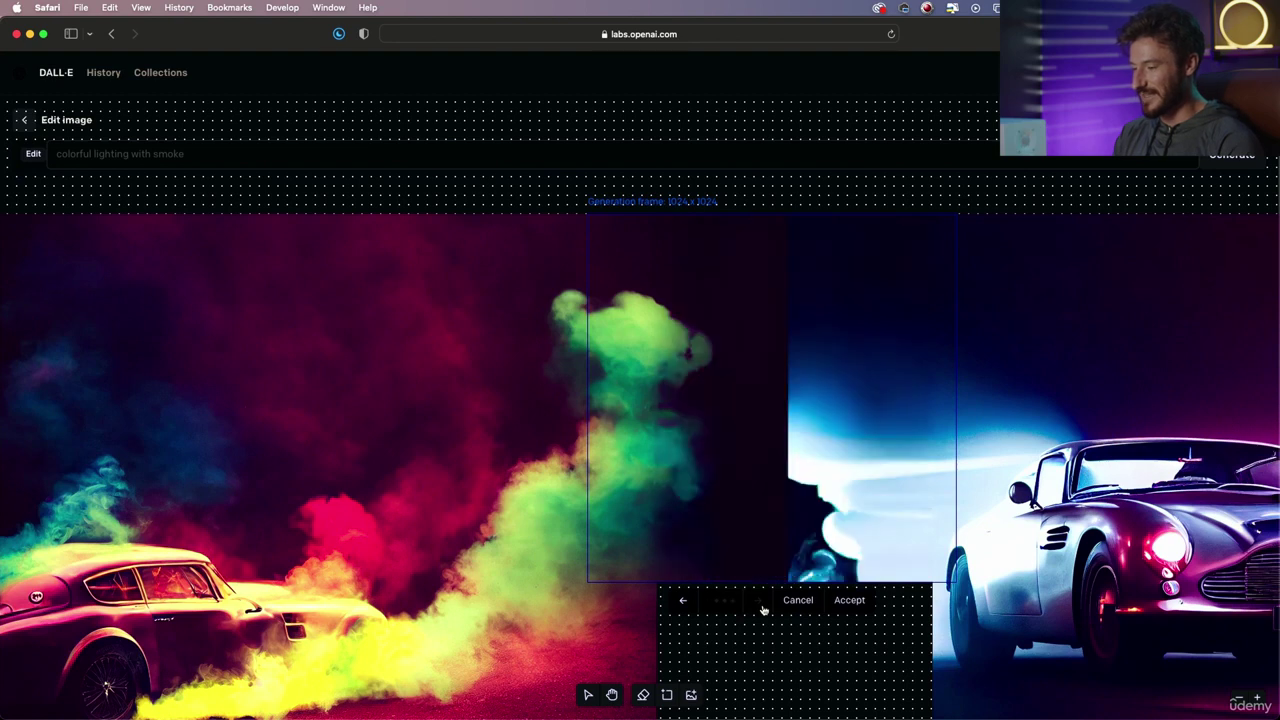
pyautogui.click(763, 609)
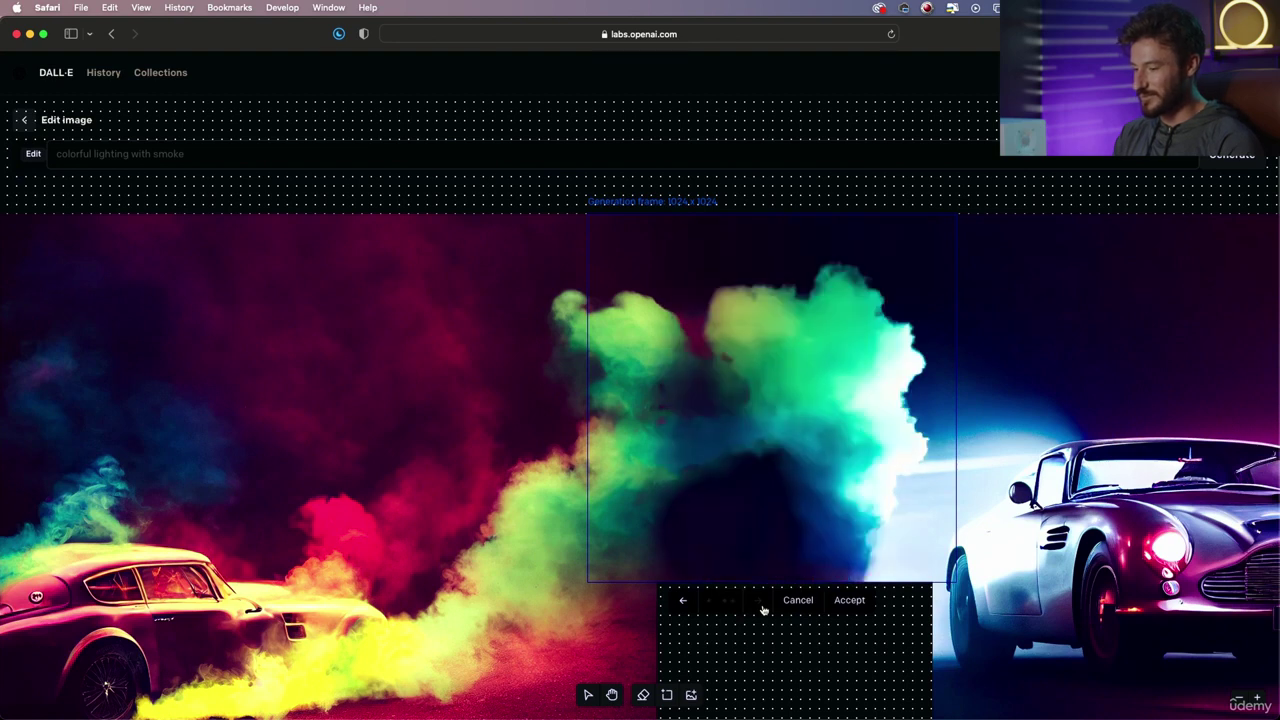
pyautogui.click(852, 603)
pyautogui.scroll(-5, 817, 515)
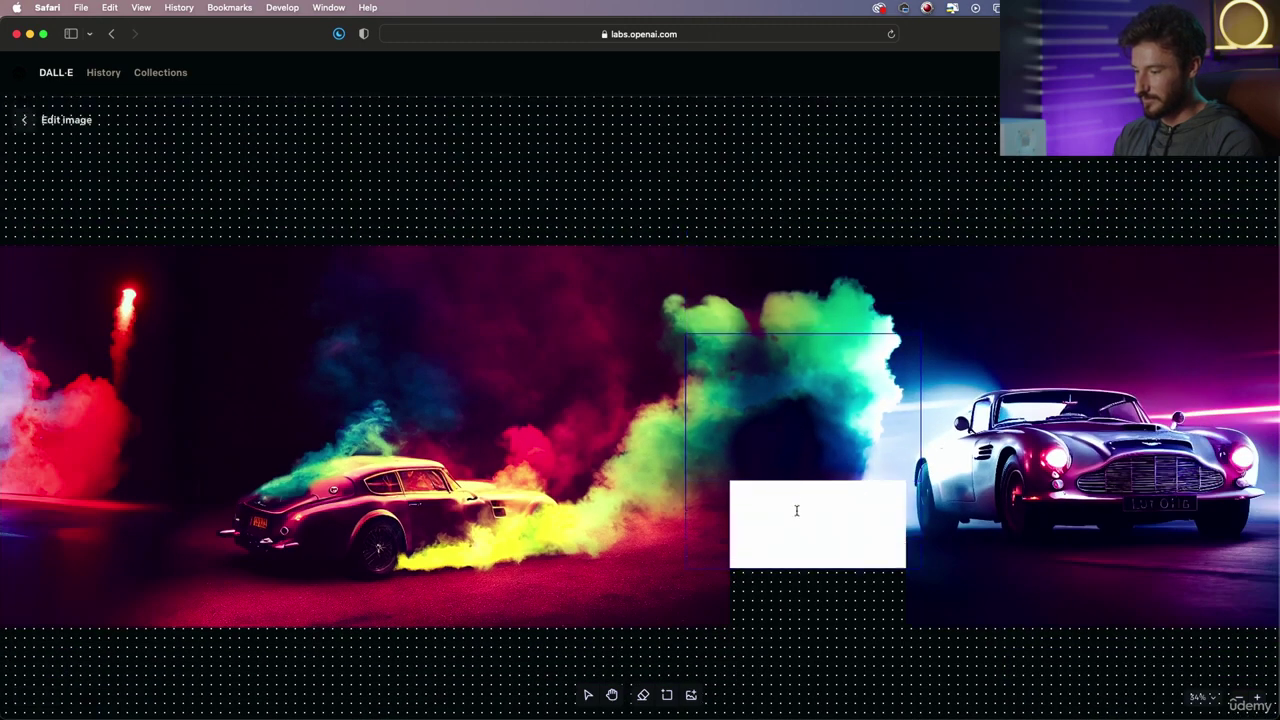
# - Fill the last blank road patch, keeping the darker road variant without red smoke
pyautogui.moveTo(797, 511); pyautogui.dragTo(791, 574)
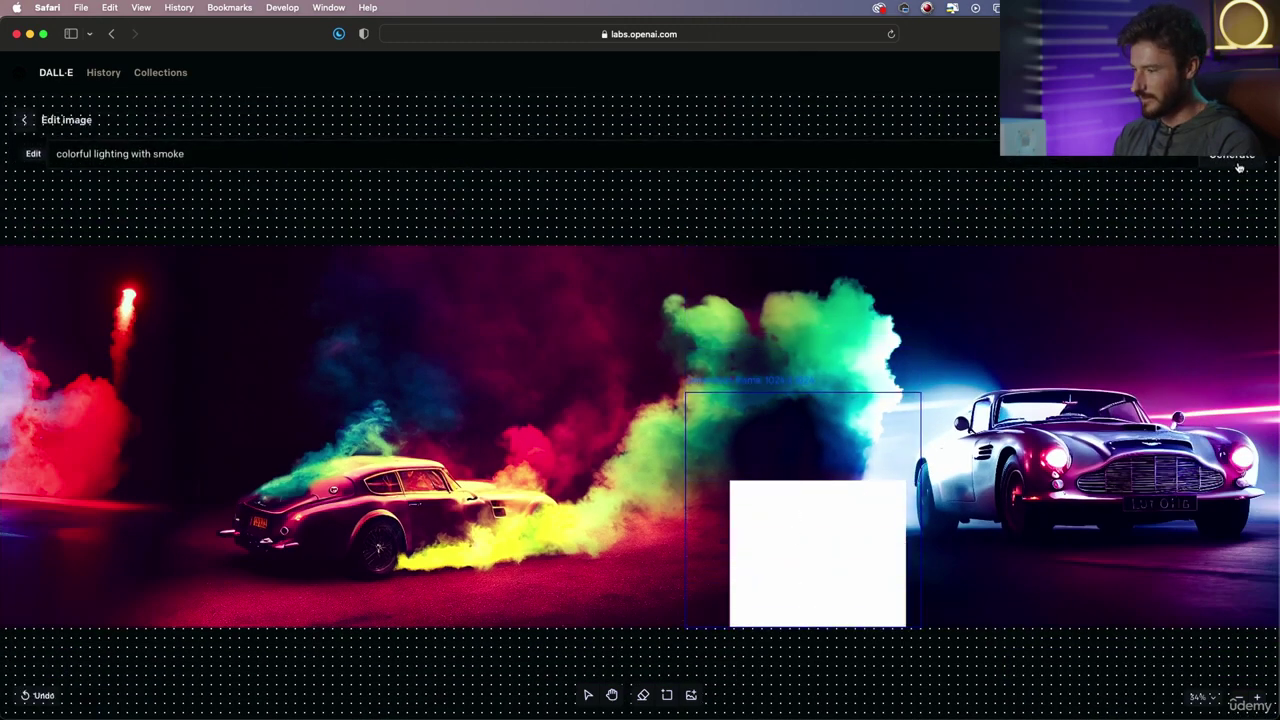
pyautogui.click(1239, 167)
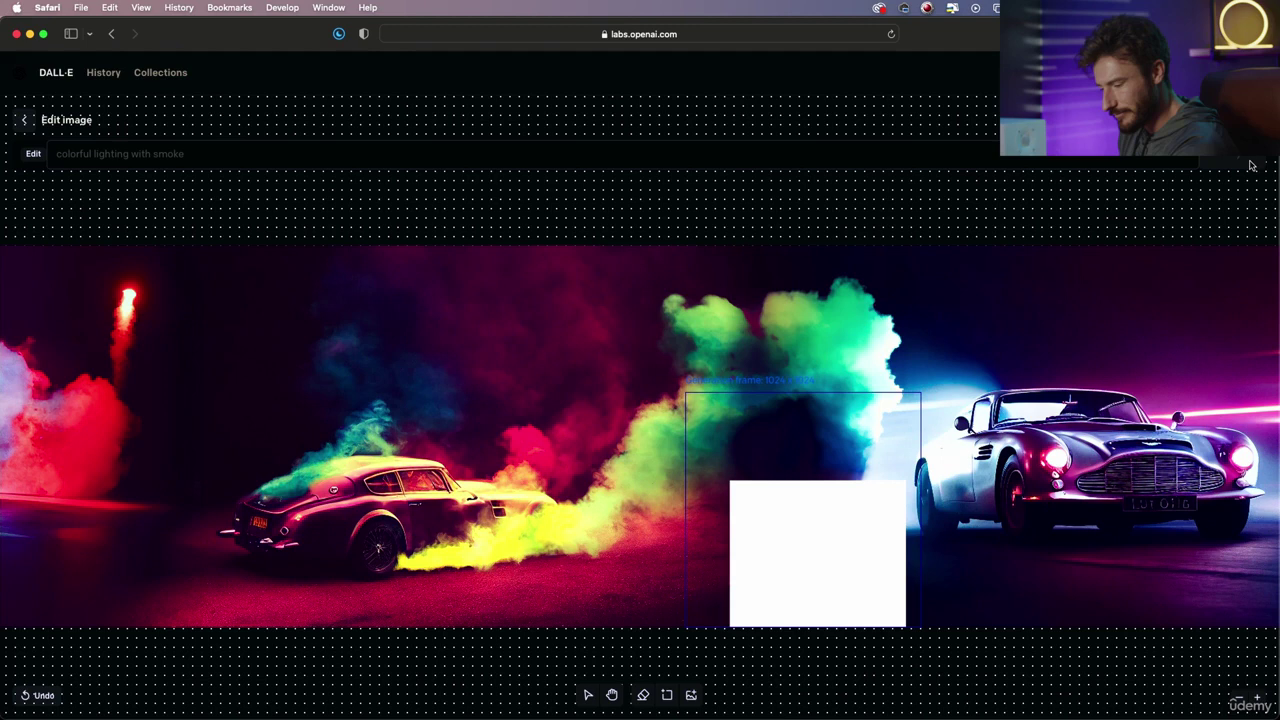
pyautogui.scroll(3, 834, 579)
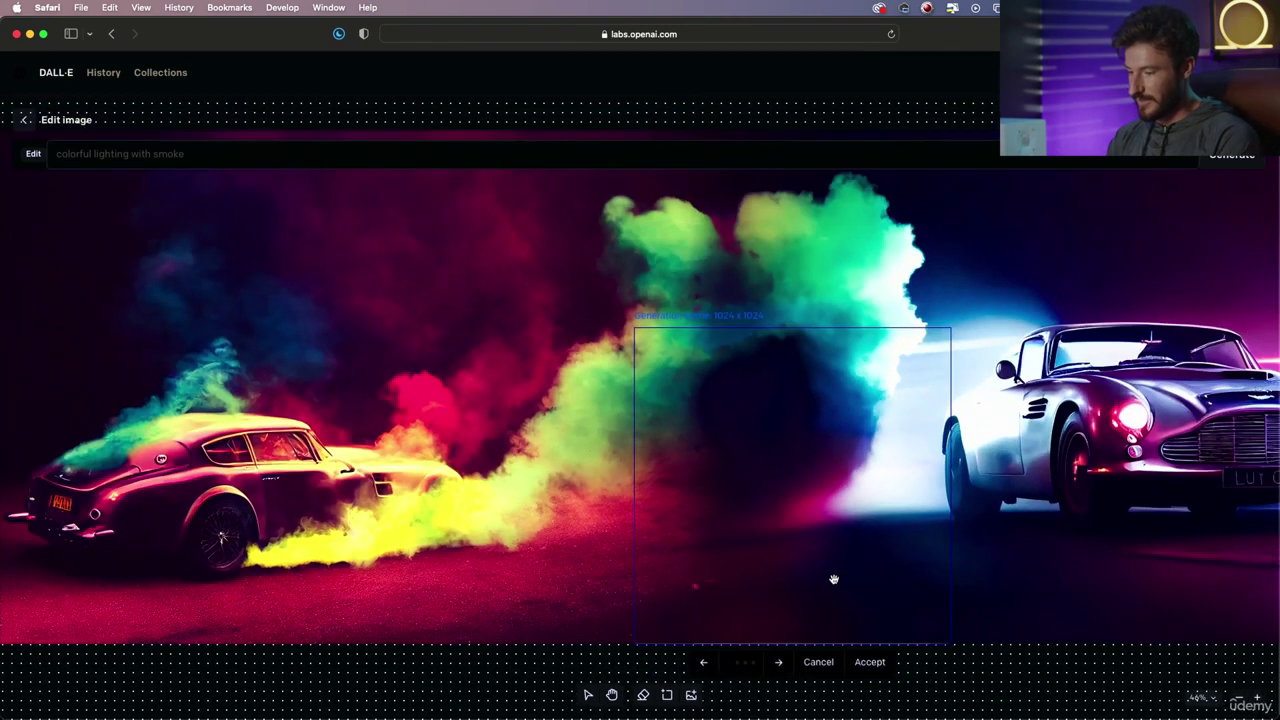
pyautogui.click(781, 664)
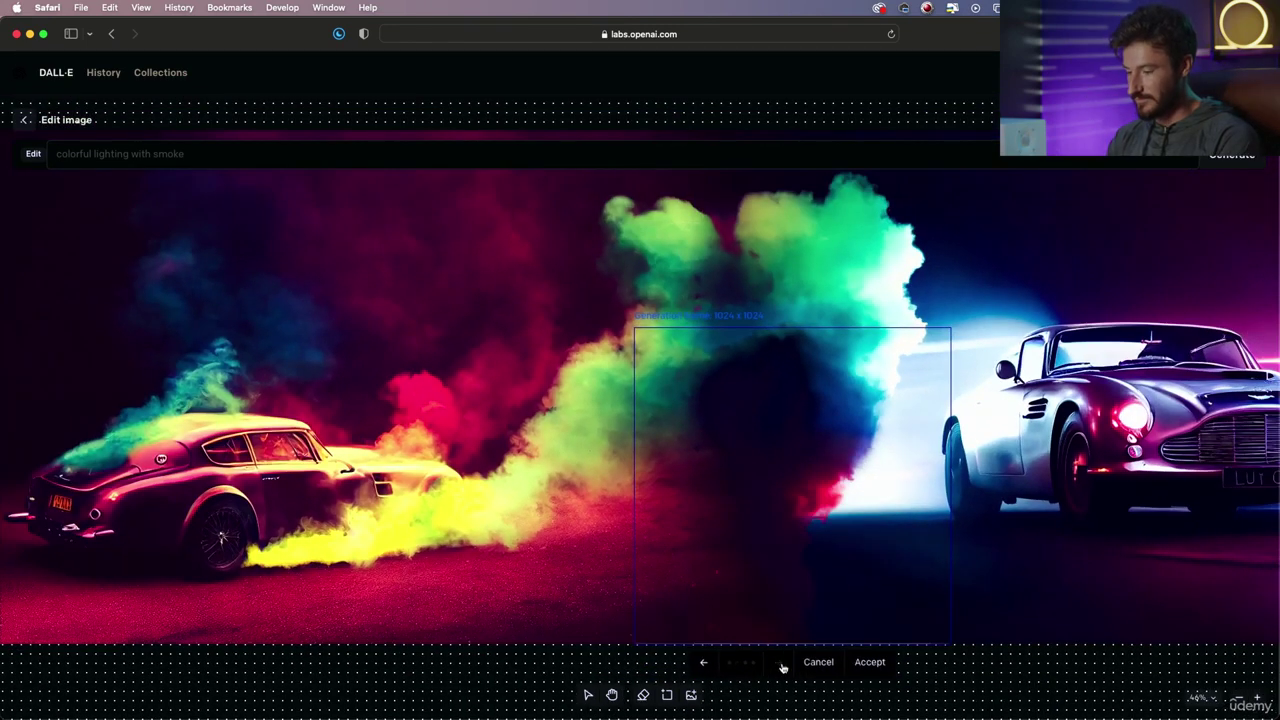
pyautogui.click(783, 664)
pyautogui.click(784, 665)
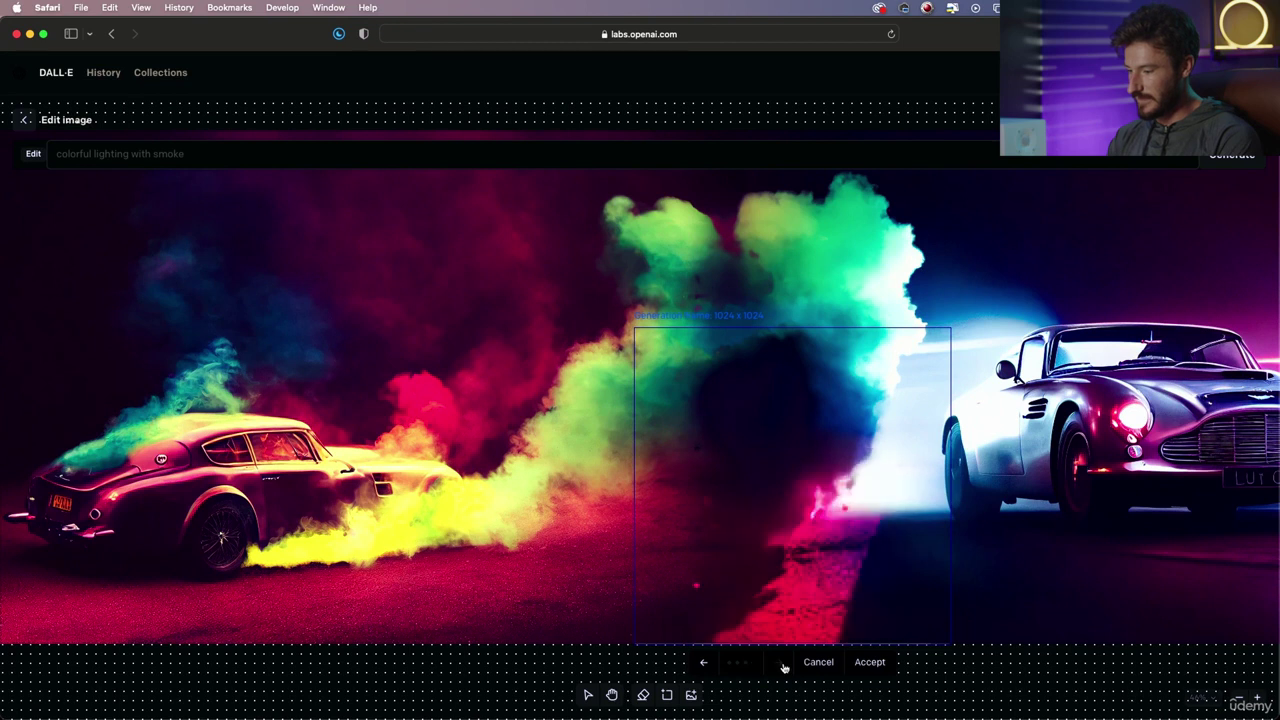
pyautogui.click(785, 666)
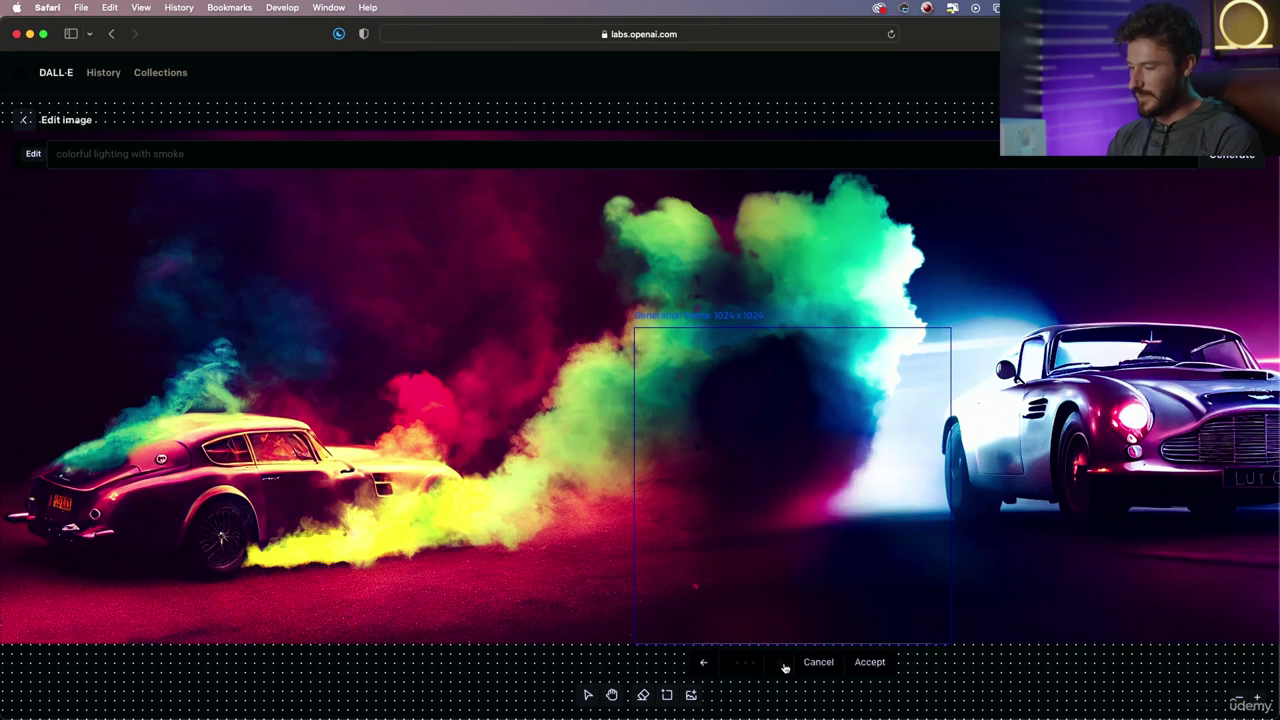
pyautogui.click(876, 666)
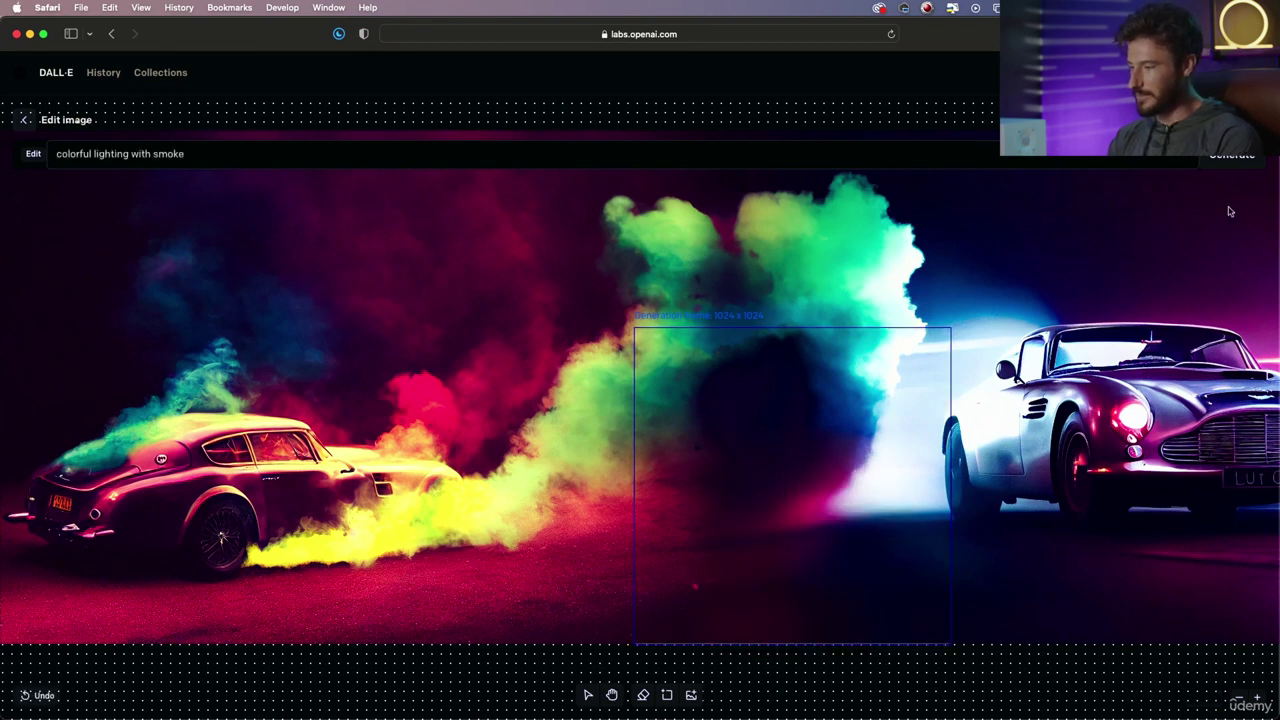